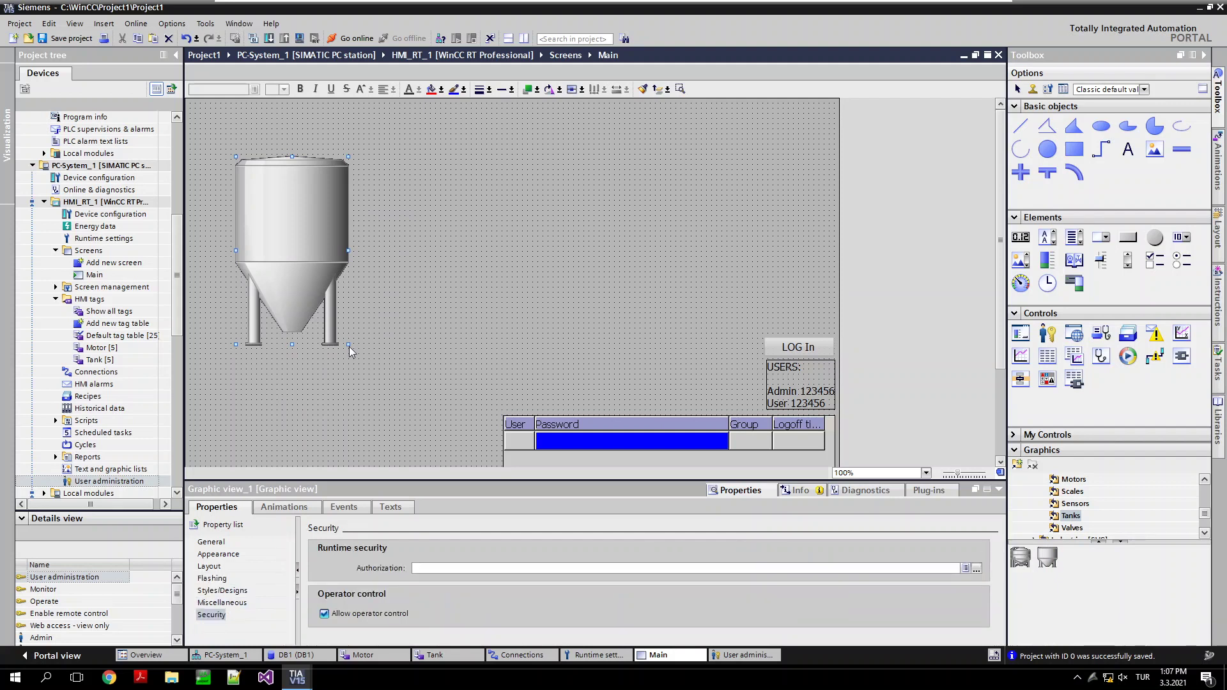
Step: Shrink the tank graphic to about half its size and place a bar element beside it, stretched to the tank's height
left_click_drag(348, 344, 288, 240)
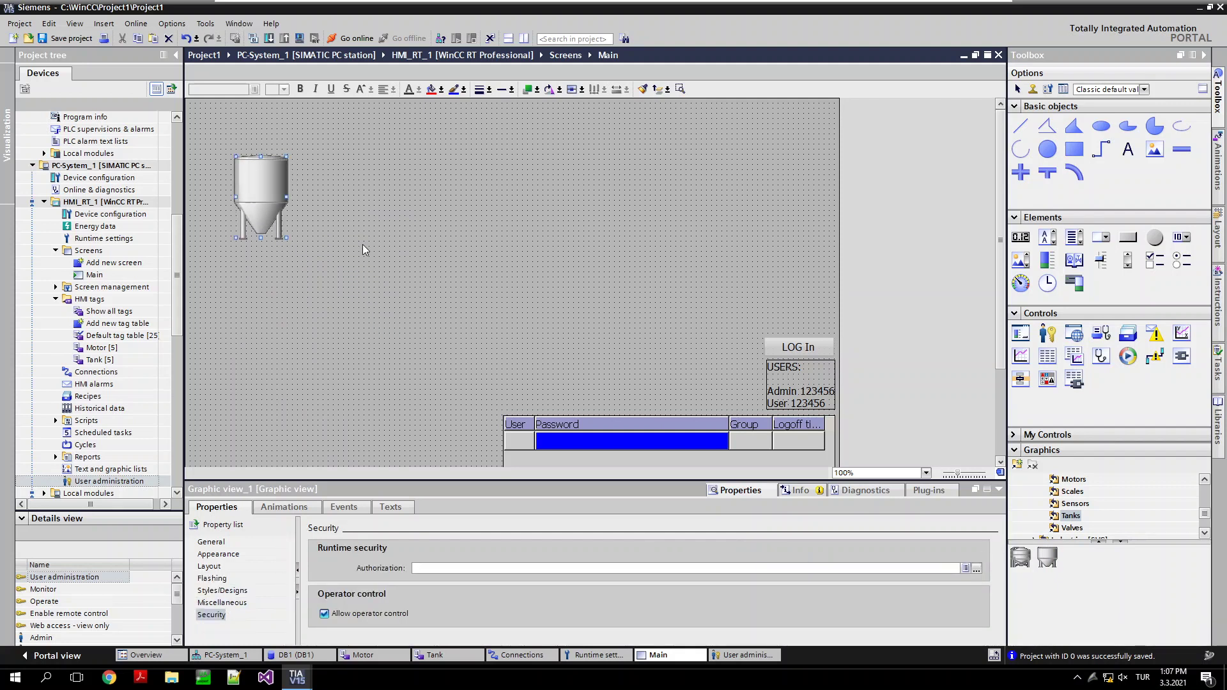
left_click(1051, 261)
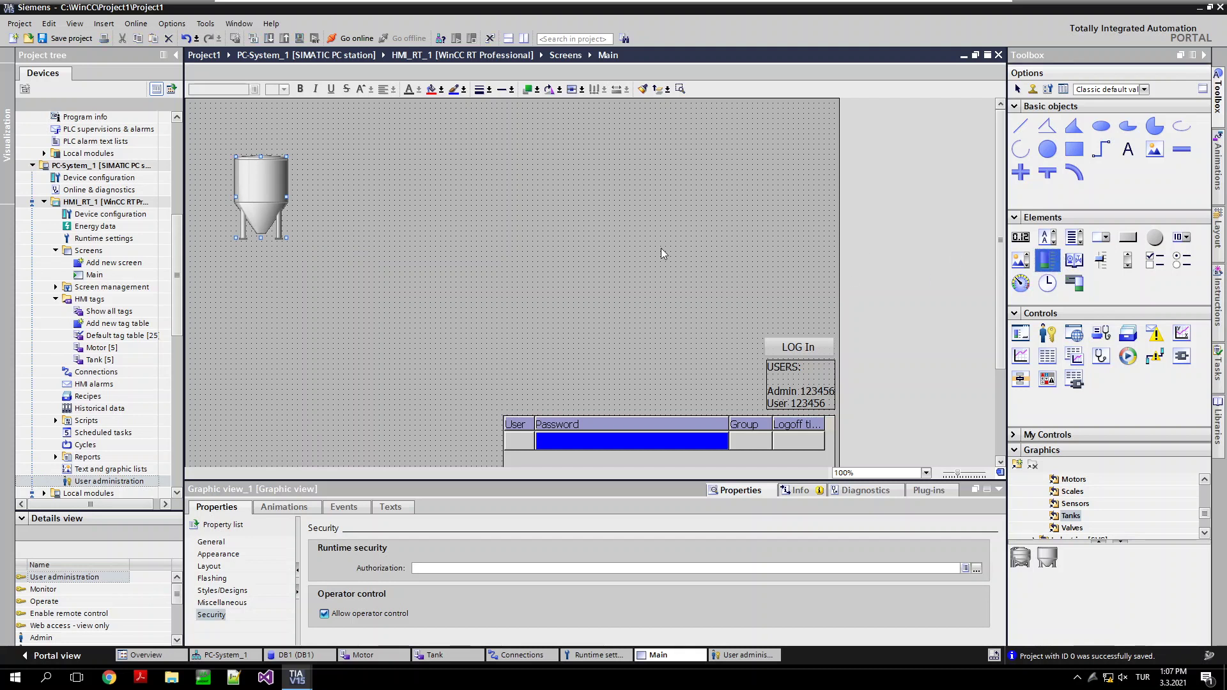
left_click(303, 188)
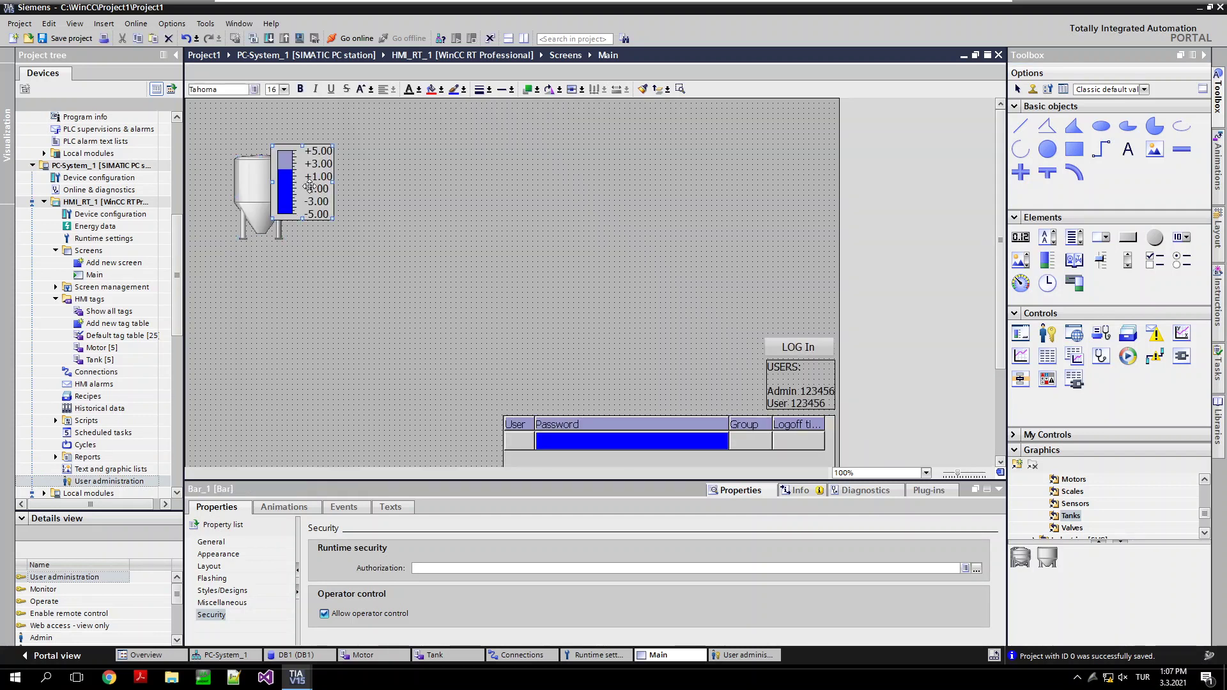
left_click_drag(303, 197, 329, 216)
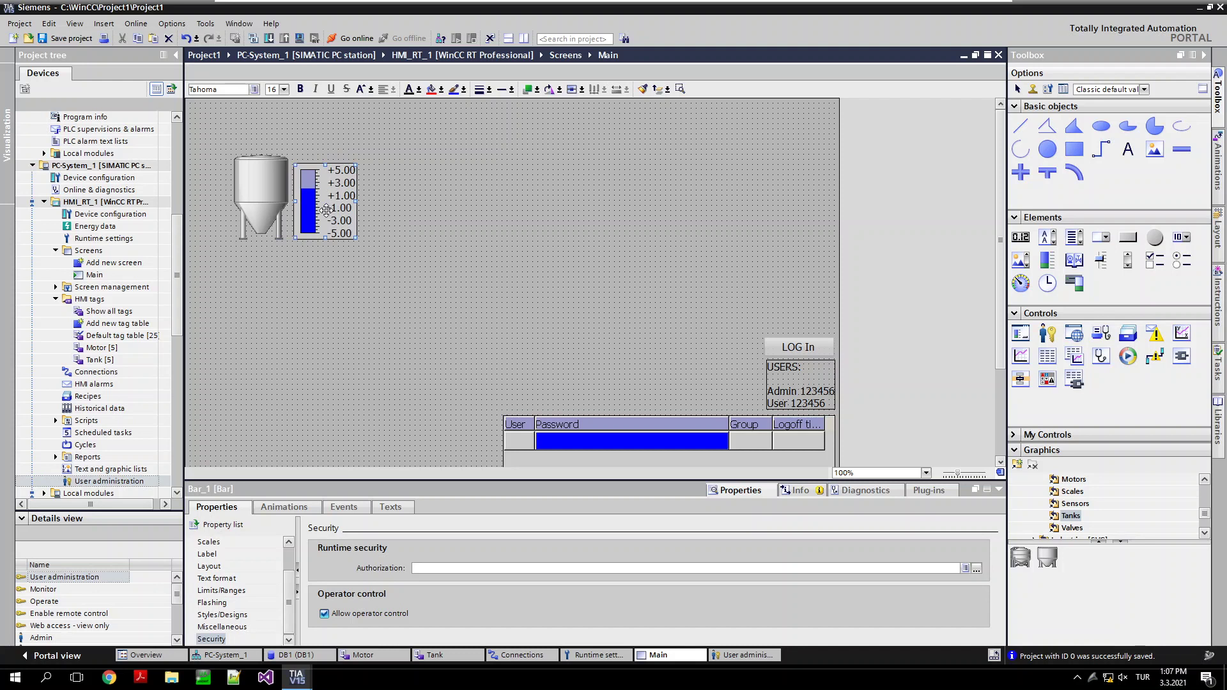
left_click_drag(325, 165, 324, 157)
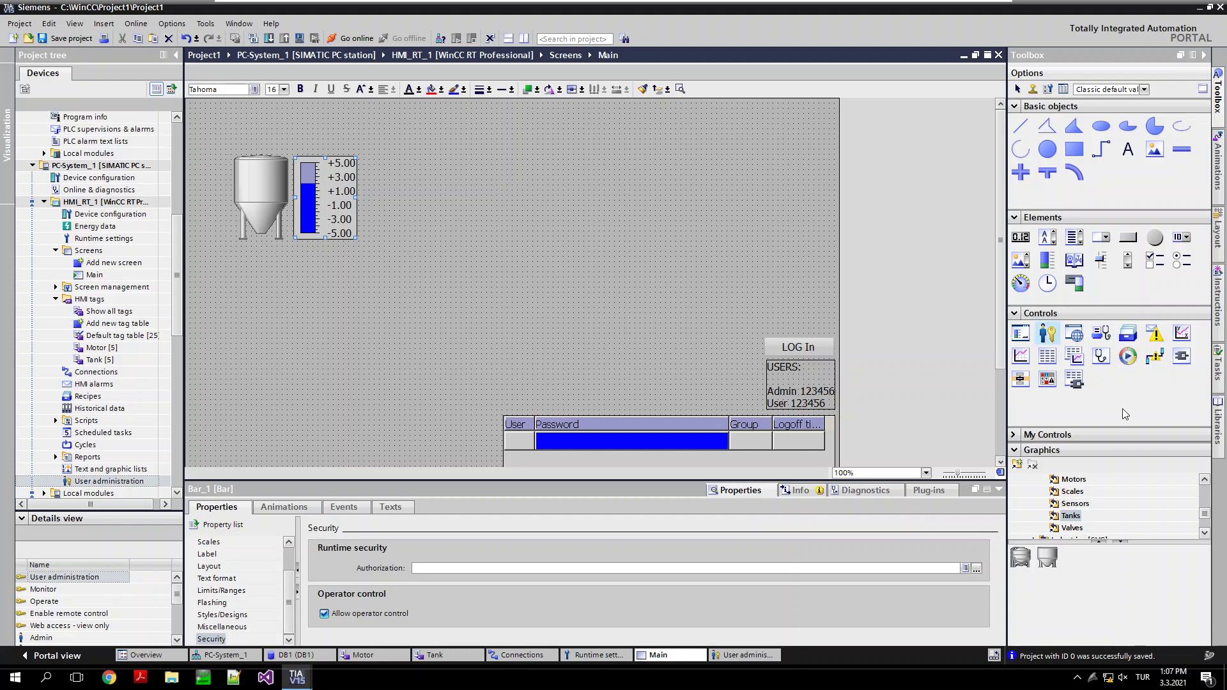
left_click(352, 262)
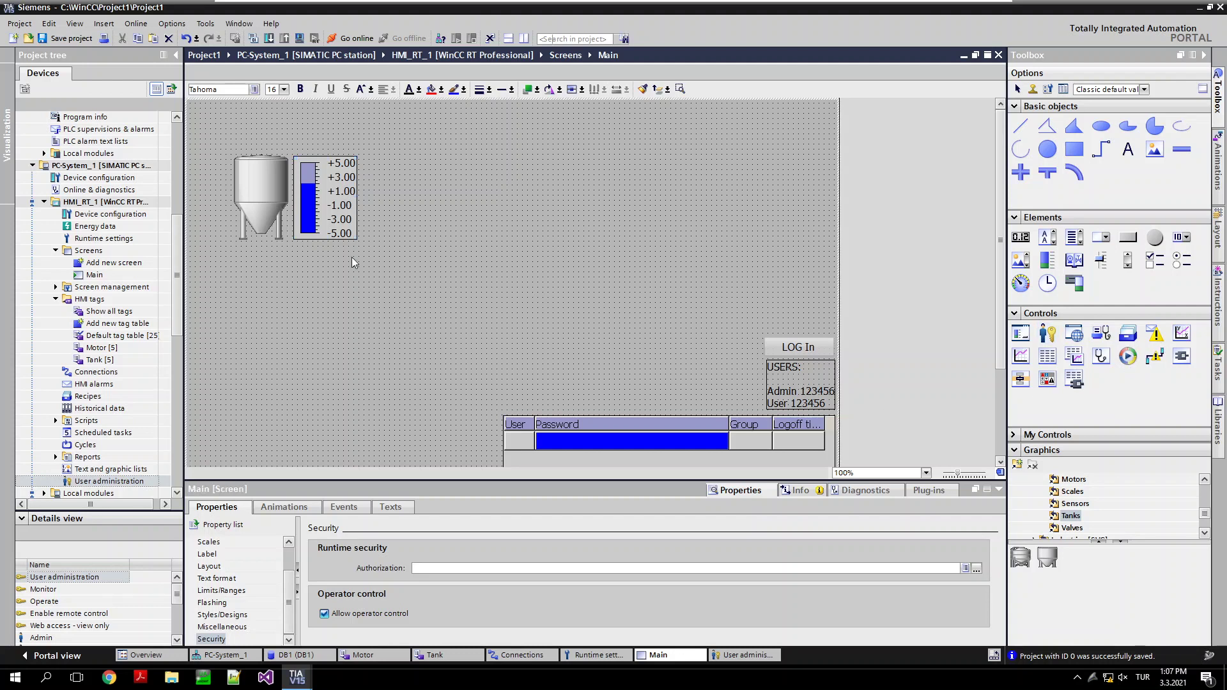
Step: Add a text field reading "Tank Name" above the tank graphic
left_click(1074, 260)
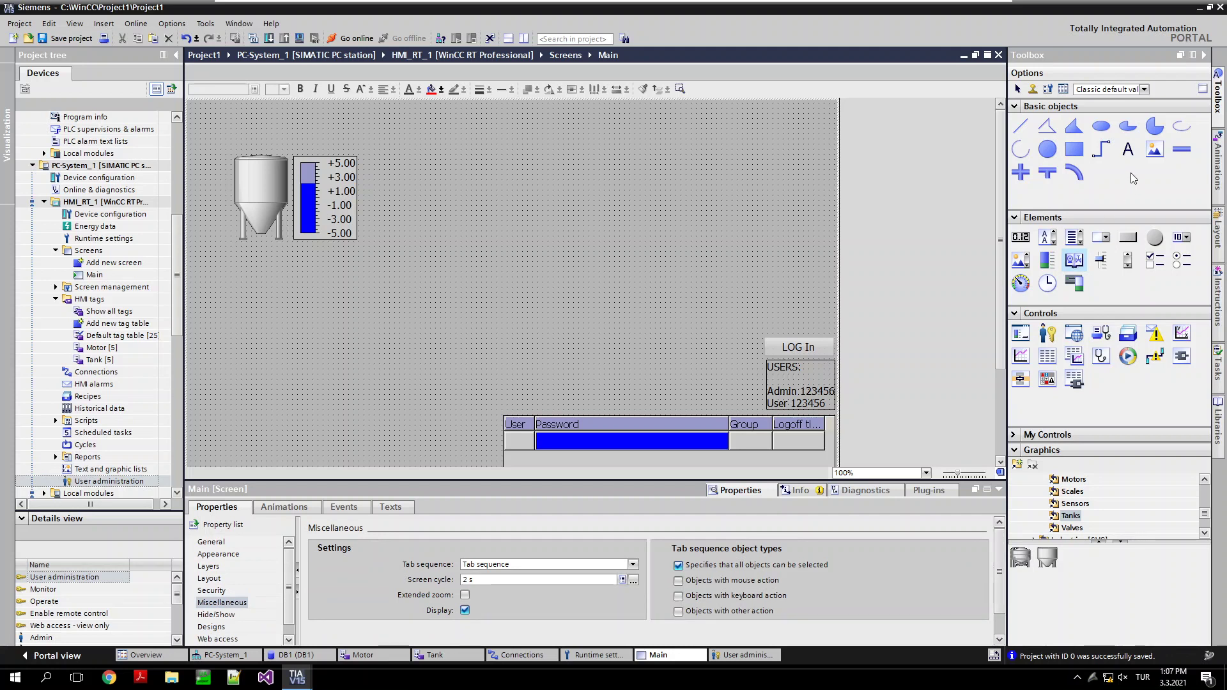
left_click(1128, 149)
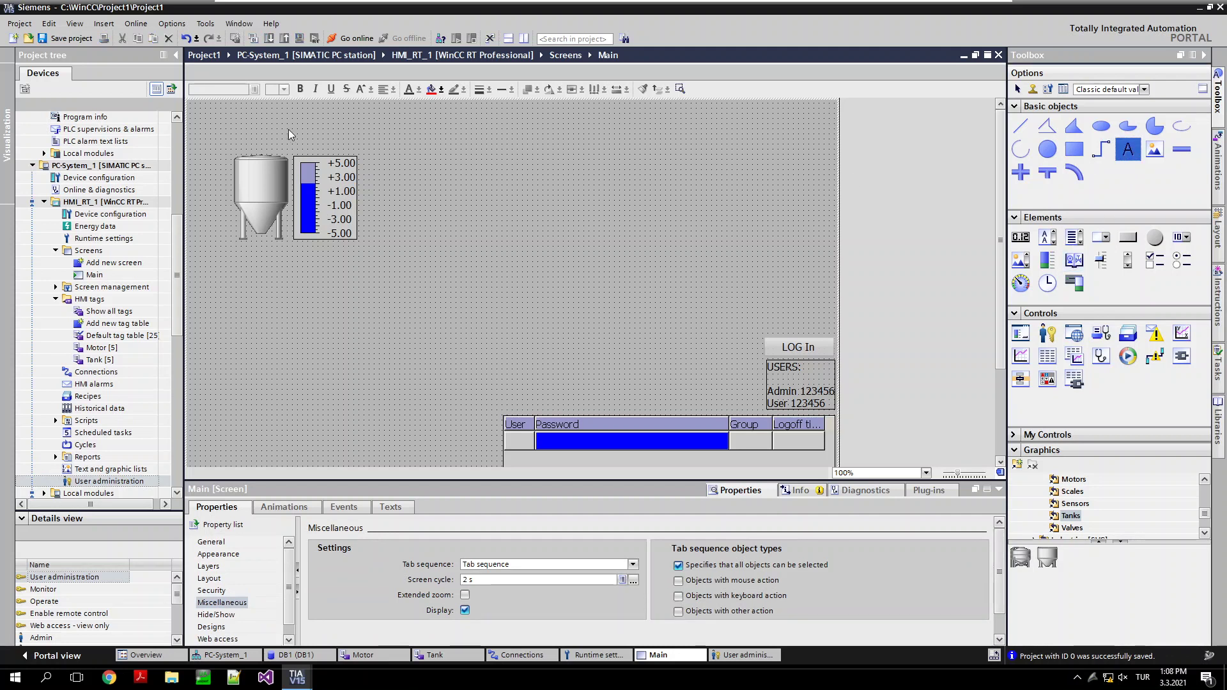
left_click(248, 128)
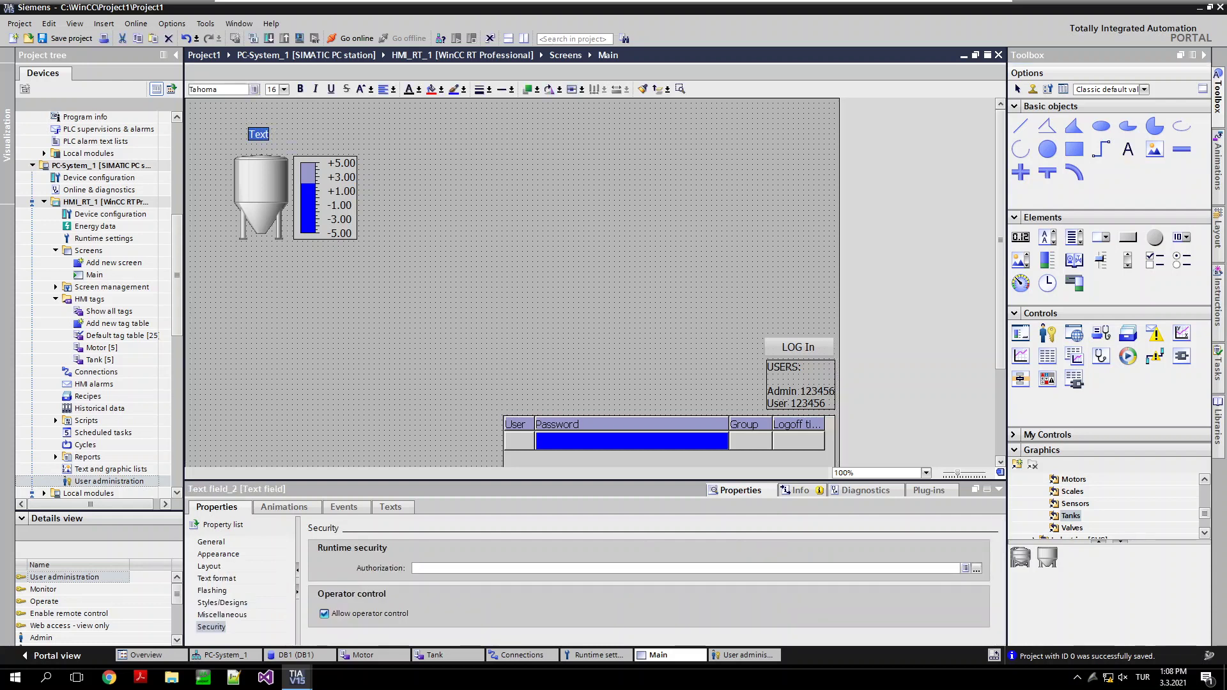
type("Tank Name")
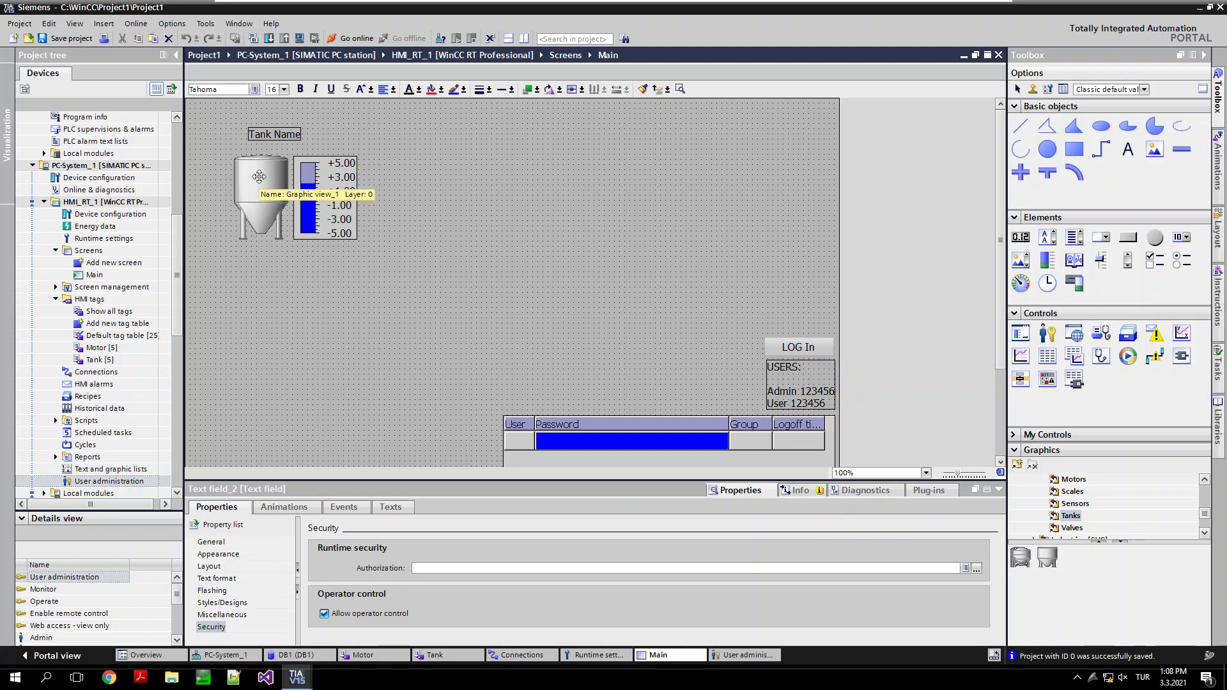
Step: Turn off fitting the Tank Name field to its contents and widen it to about 192 px, spanning the tank and bar
left_click(217, 554)
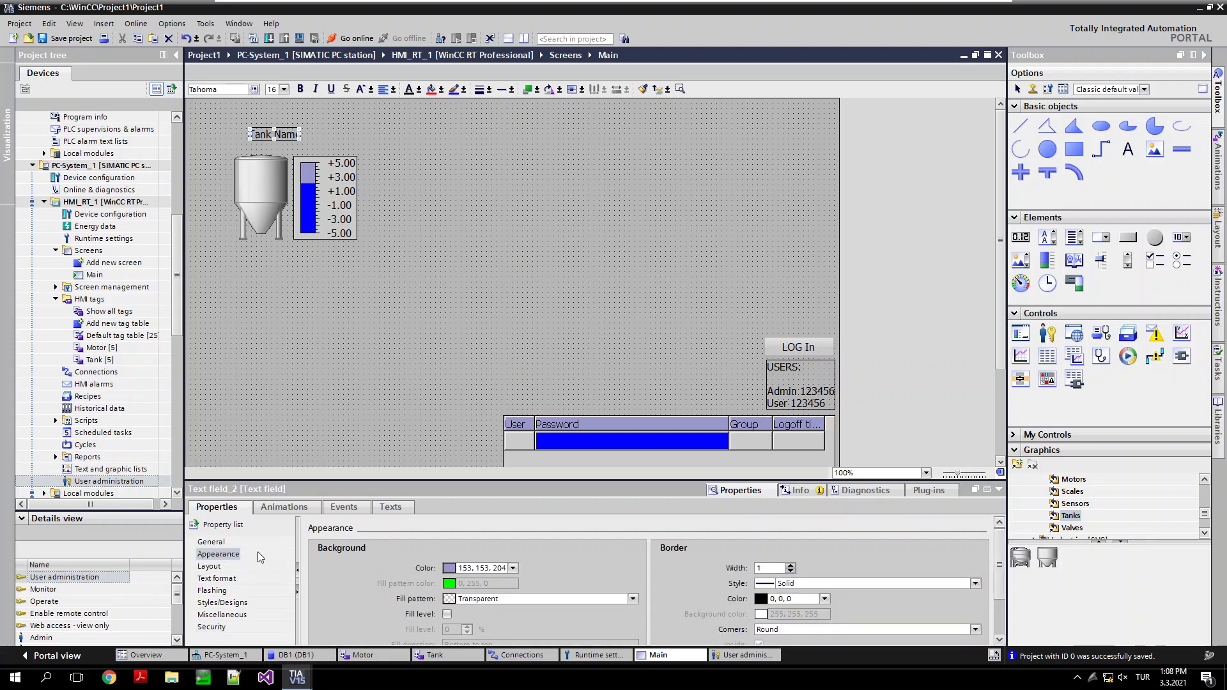
left_click_drag(643, 481, 638, 392)
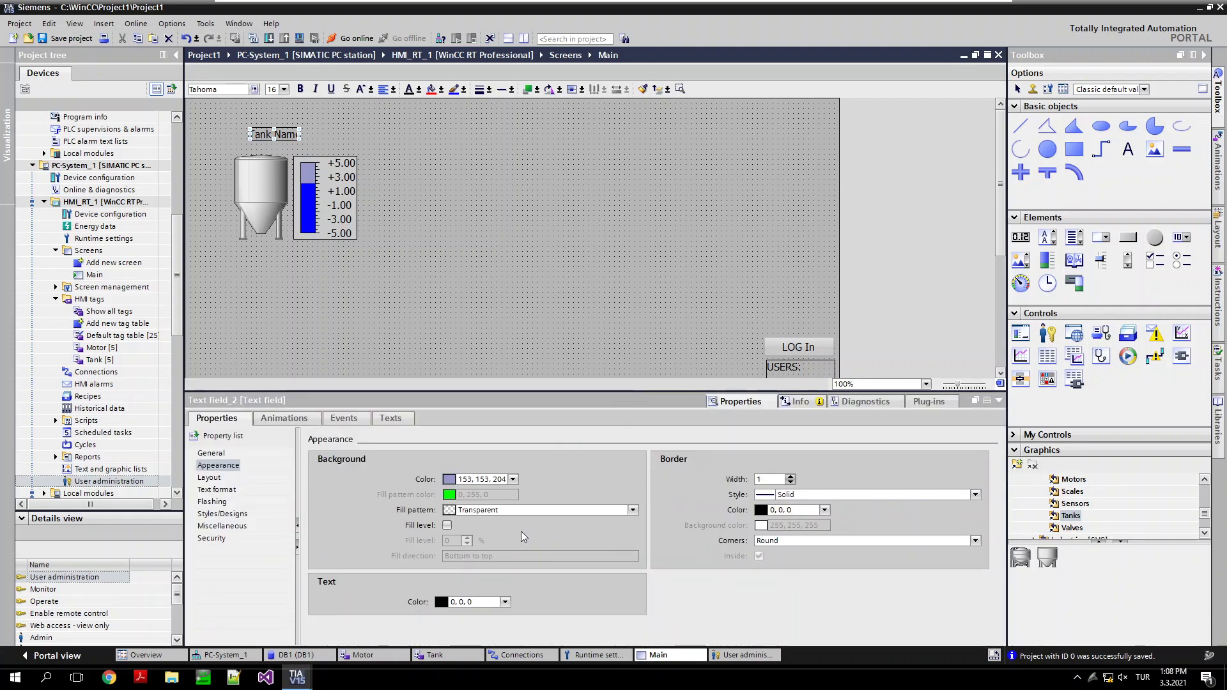
left_click(211, 478)
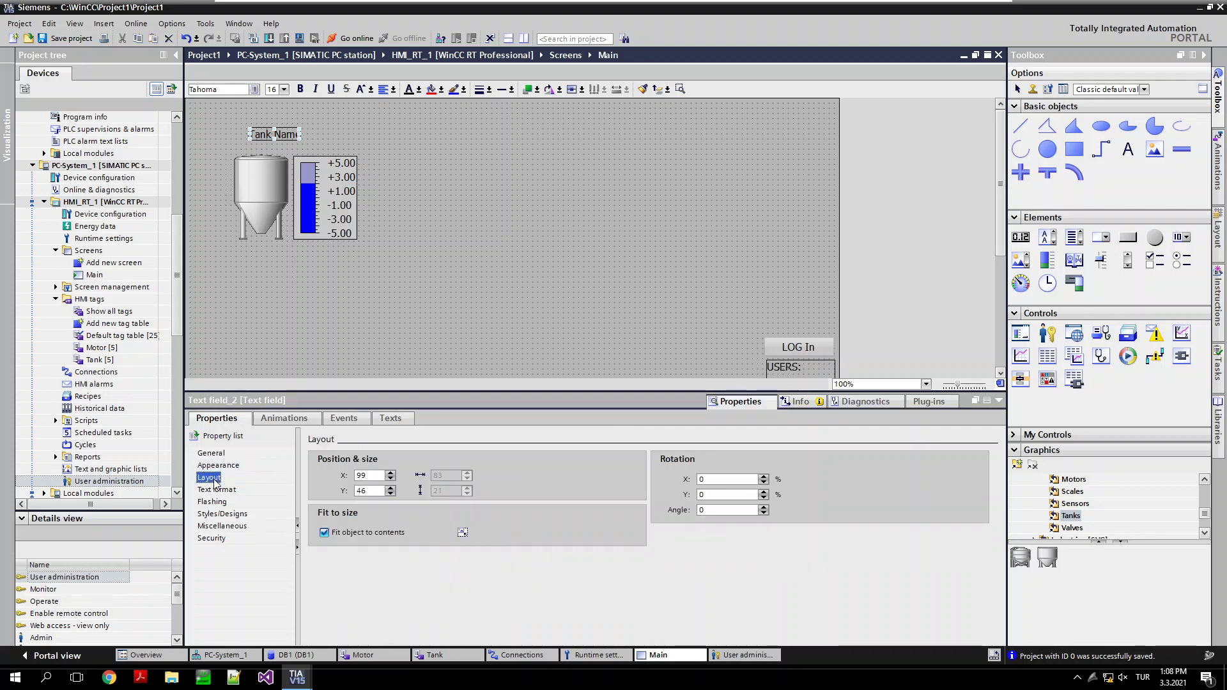
left_click(324, 533)
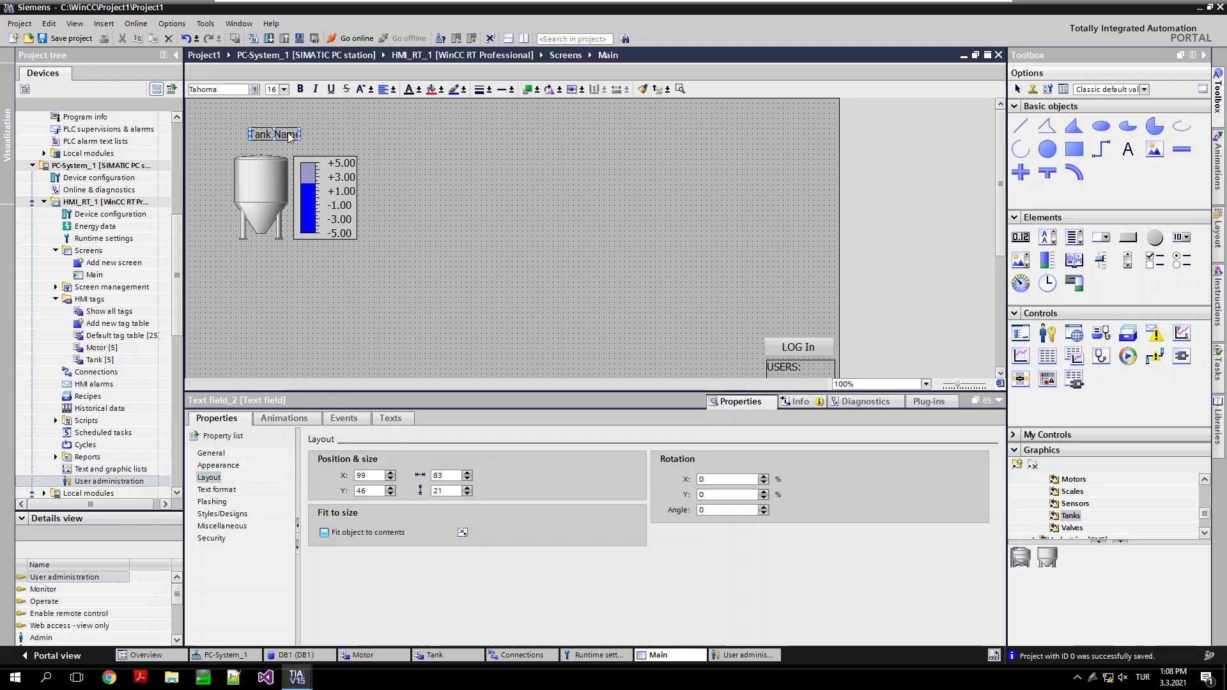
left_click_drag(297, 137, 355, 137)
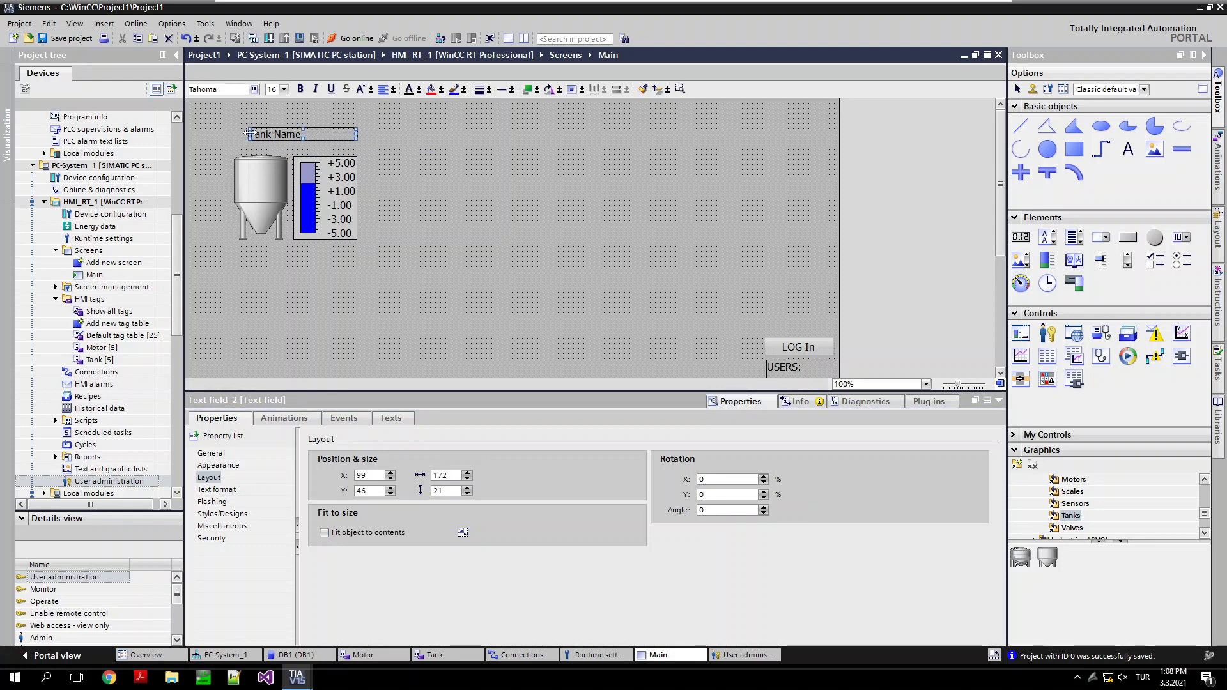
left_click_drag(248, 133, 236, 134)
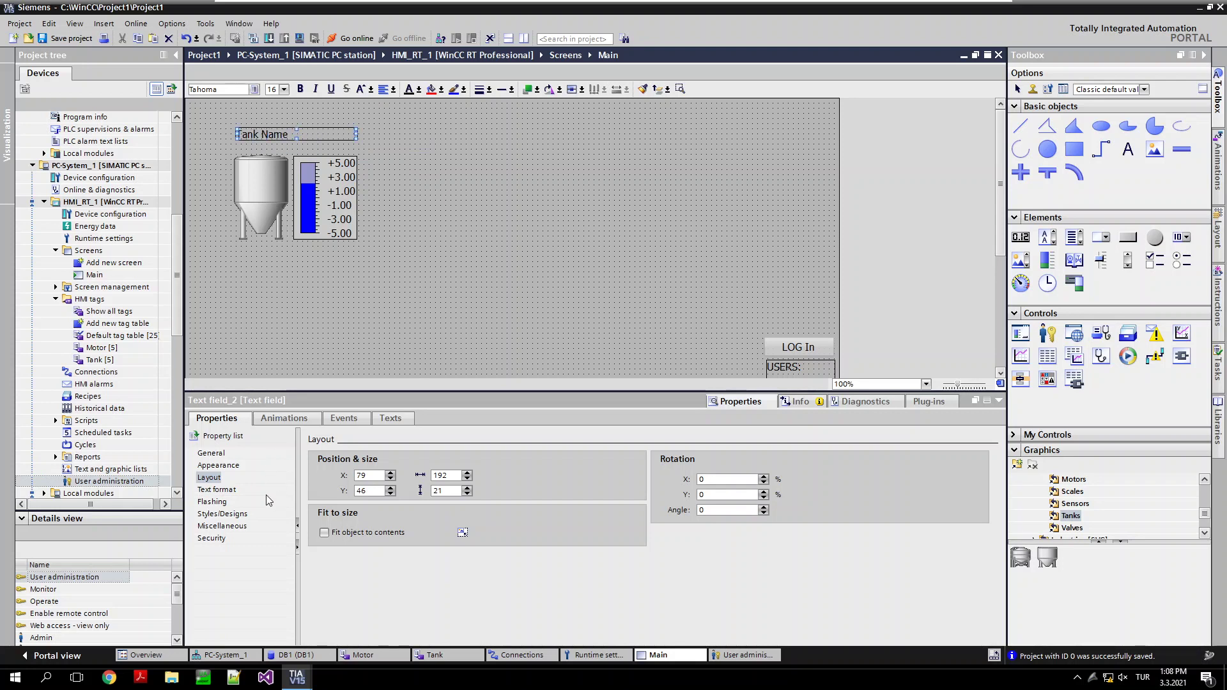
Step: Set the Tank Name text's horizontal alignment to Centered and its vertical alignment to Middle
left_click(216, 490)
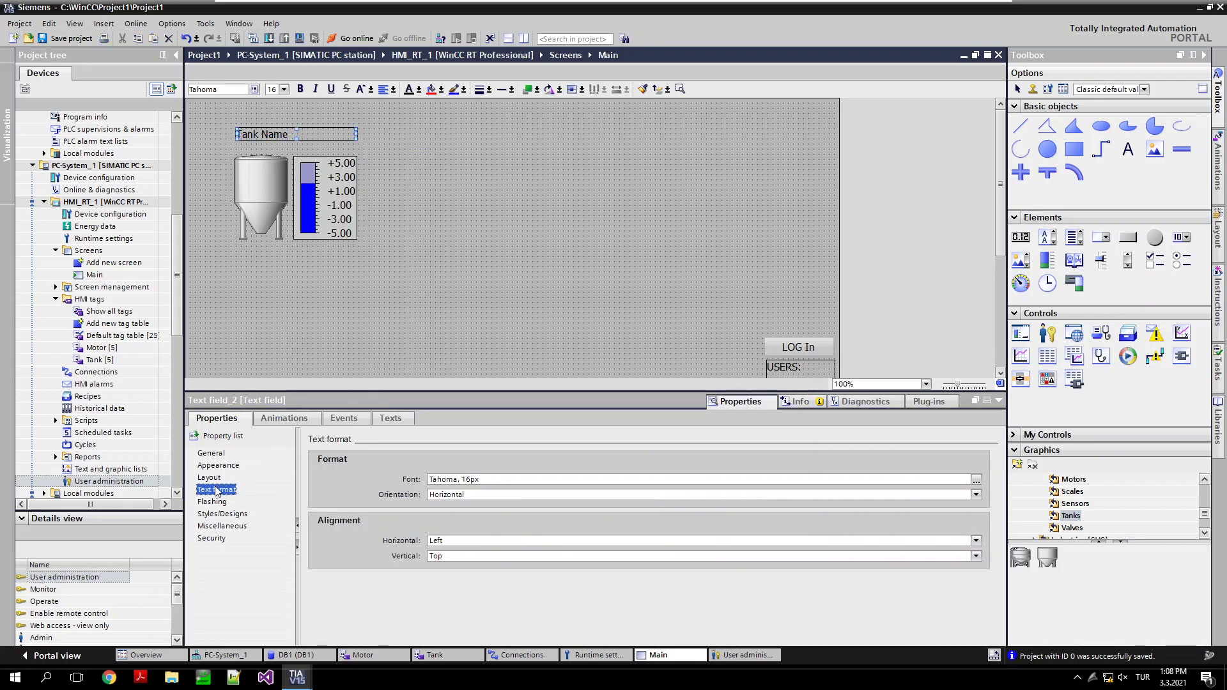
left_click(462, 540)
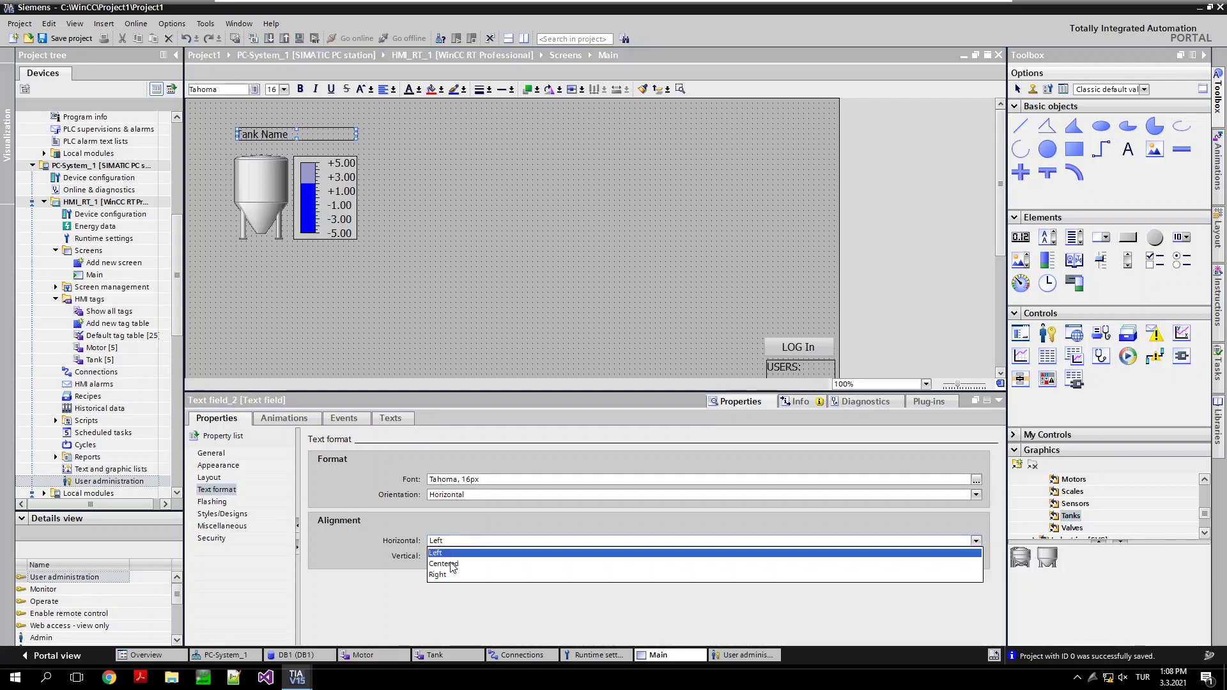
left_click(451, 563)
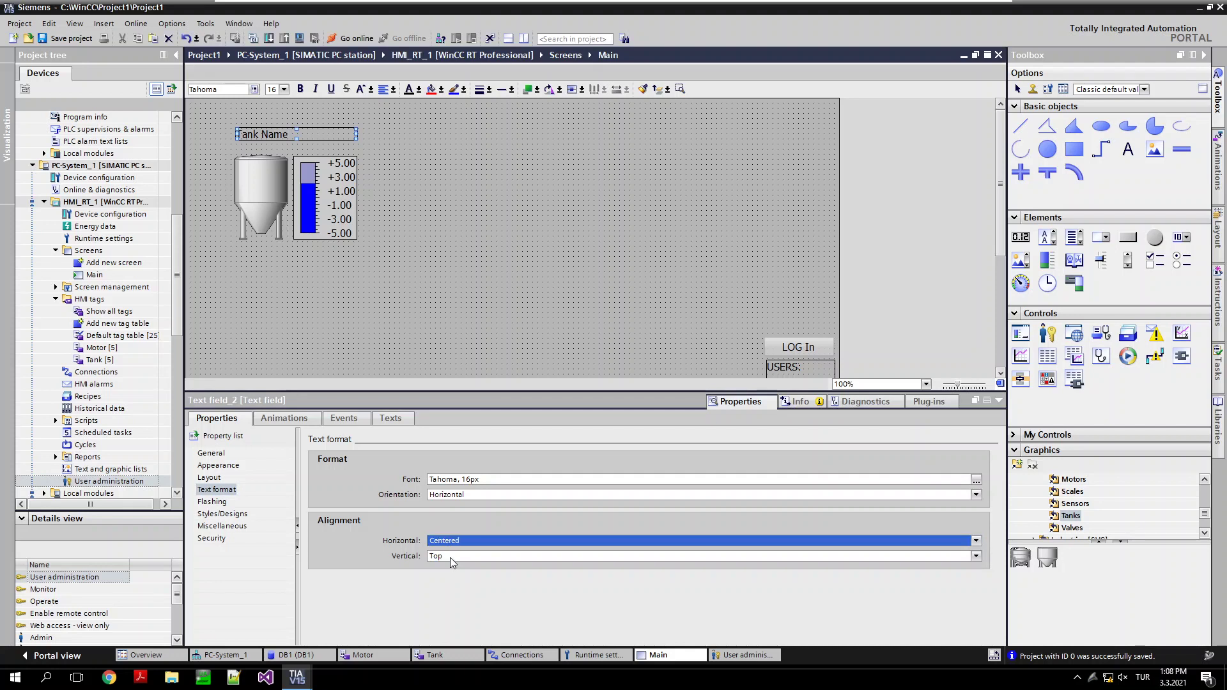
left_click(450, 557)
left_click(450, 570)
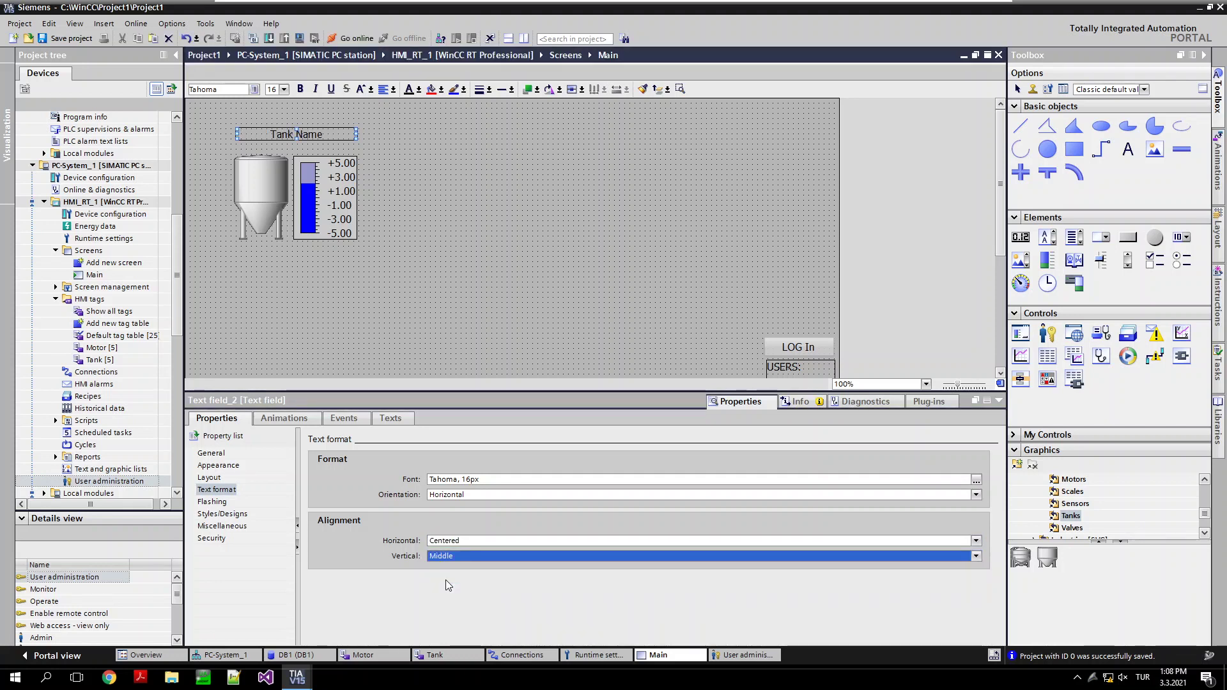
left_click(376, 233)
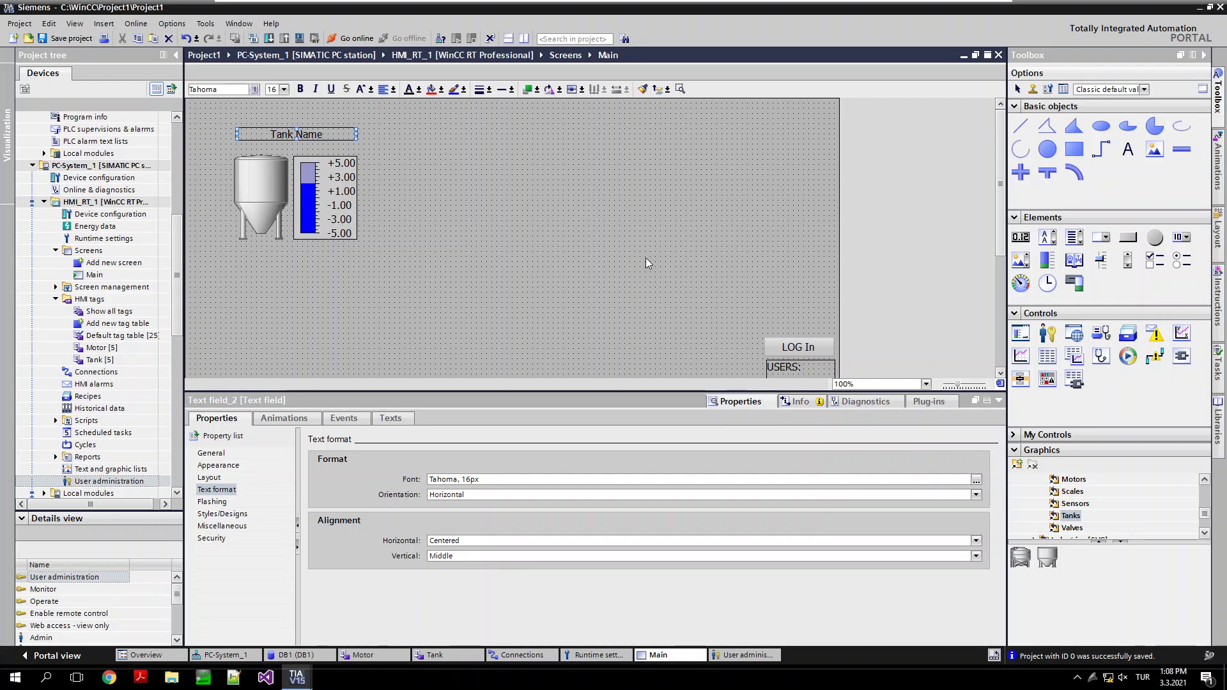
Step: Place two small circles along the tank's left side, one near its top and one around mid-height
left_click(1128, 149)
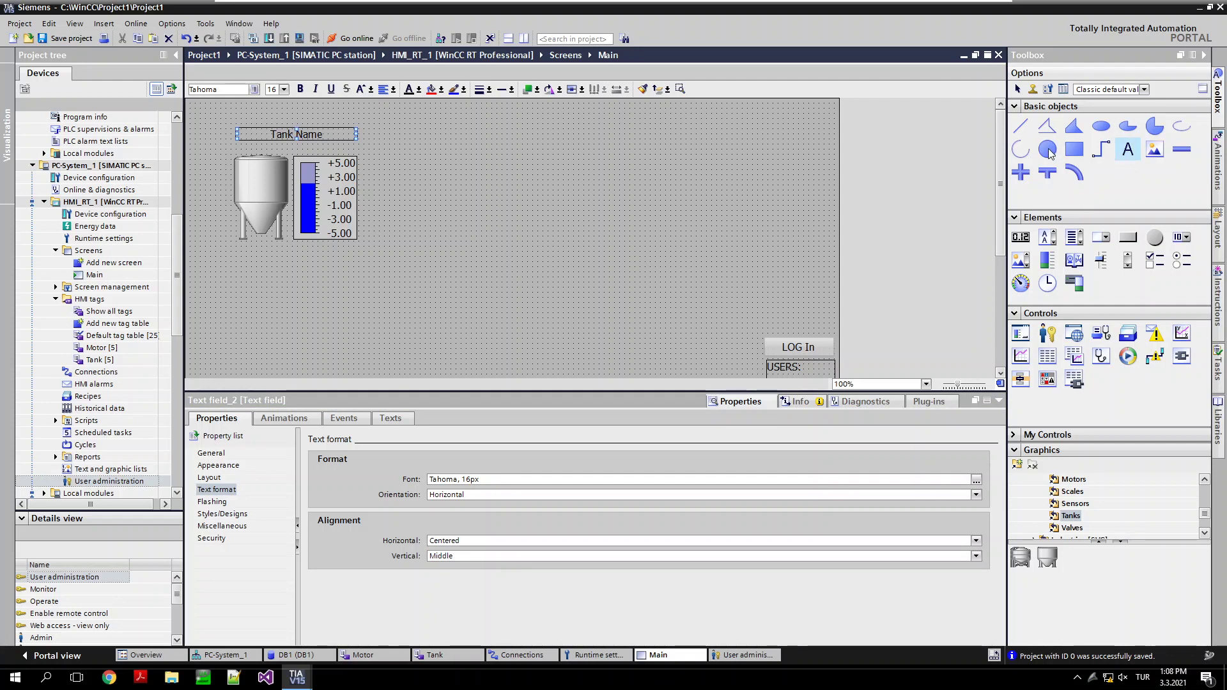
left_click(1048, 150)
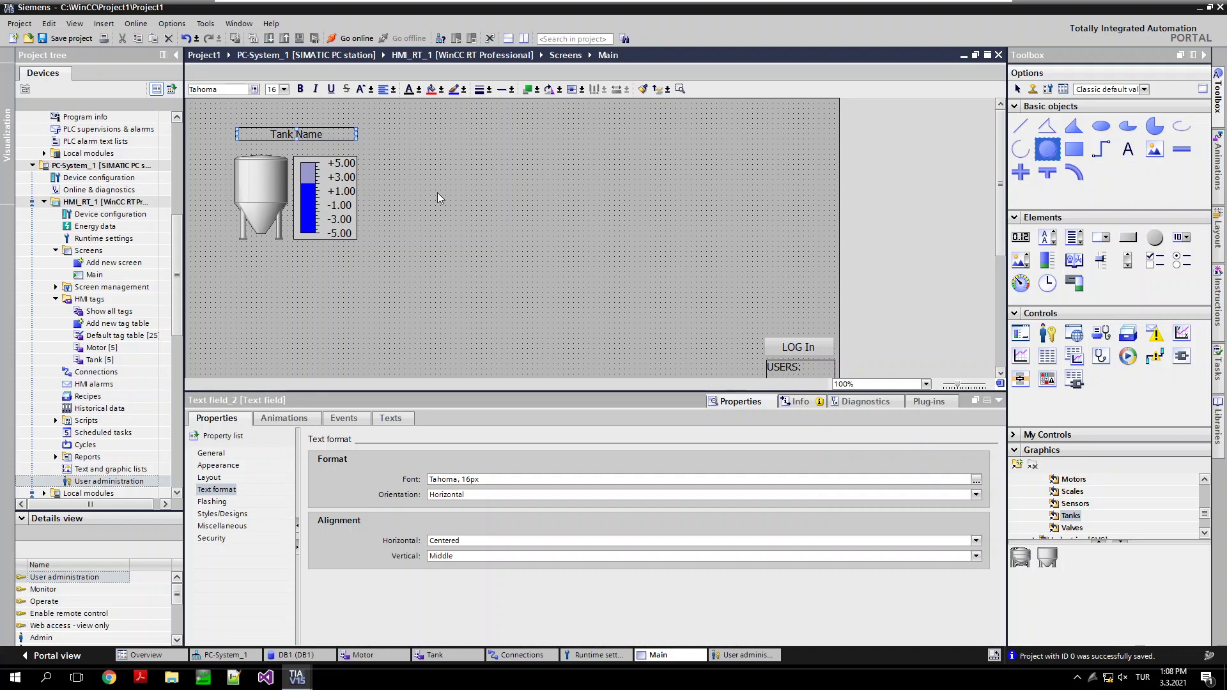
left_click_drag(219, 159, 230, 171)
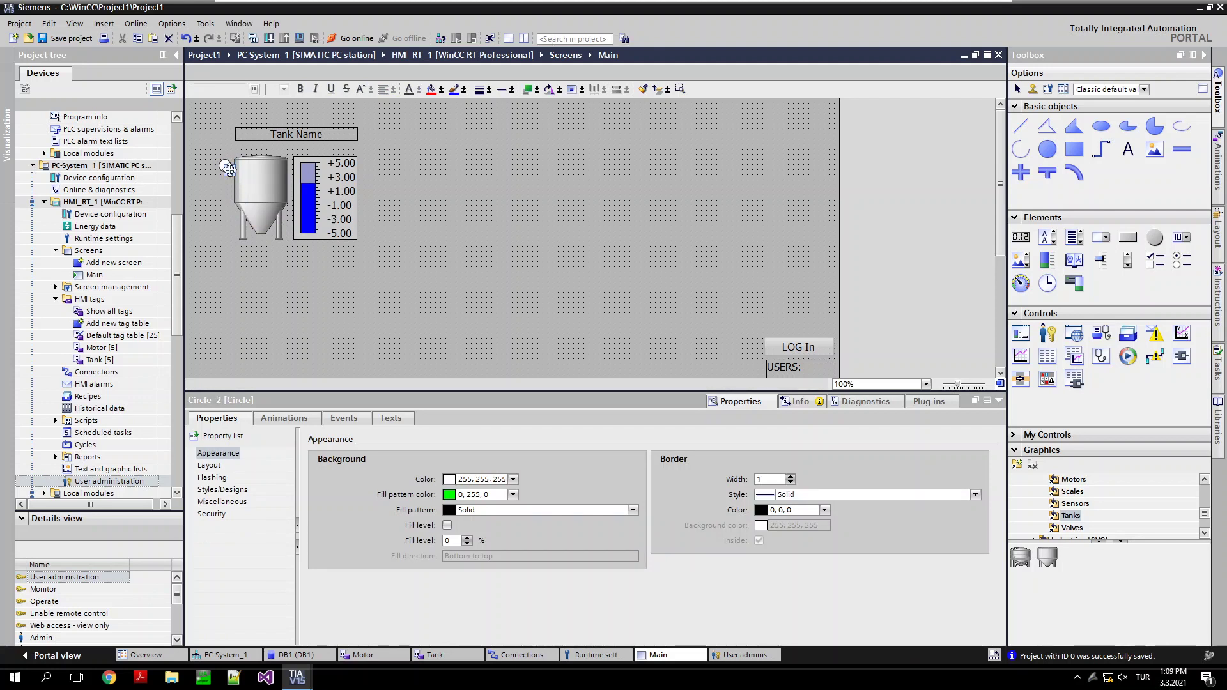
left_click_drag(240, 203, 225, 202)
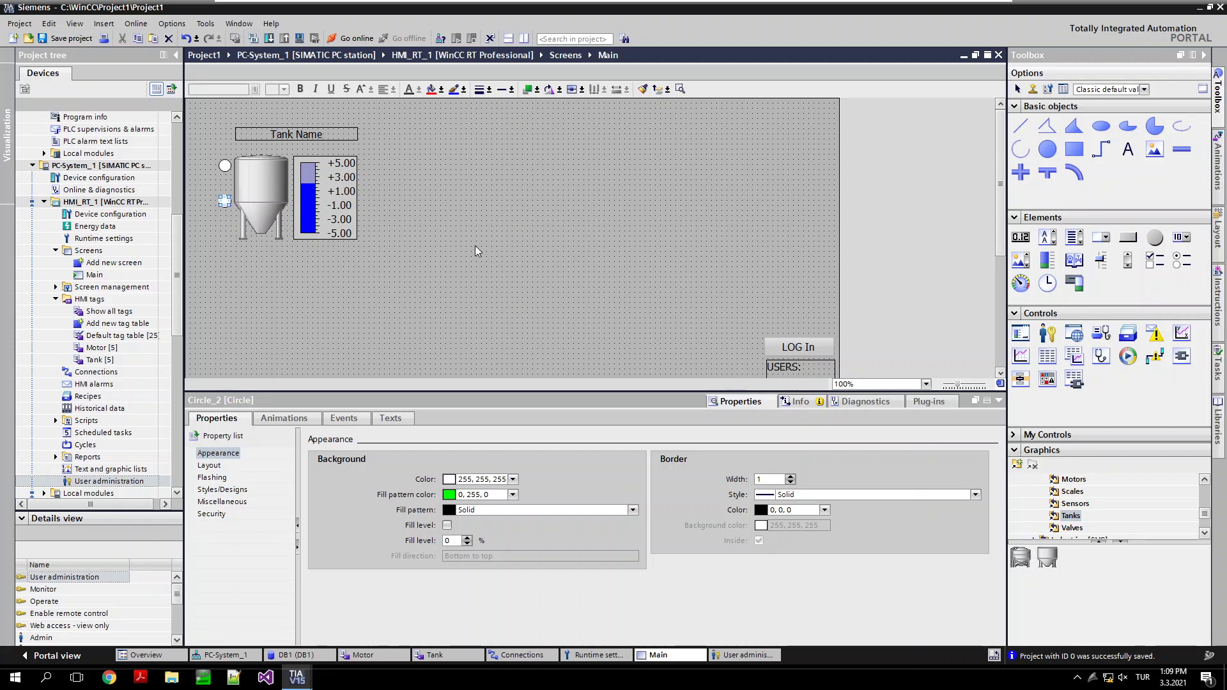
left_click(474, 246)
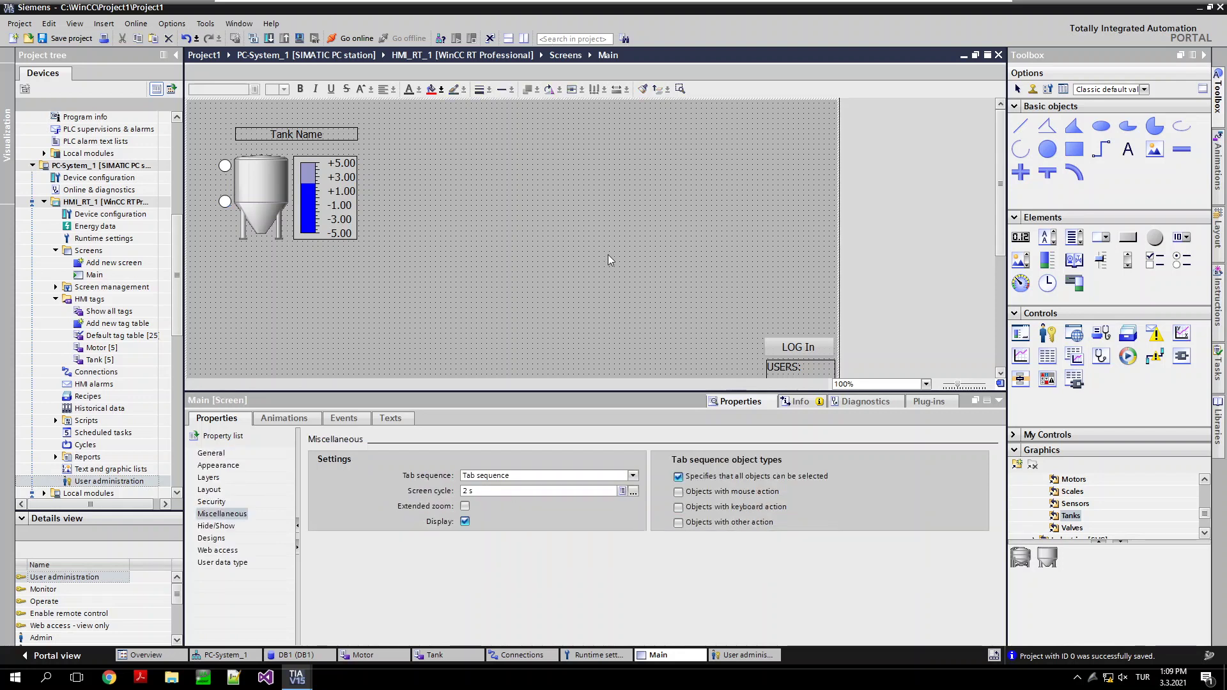
Step: Add an I/O field directly below the bar and match it to the bar's width
left_click(1021, 238)
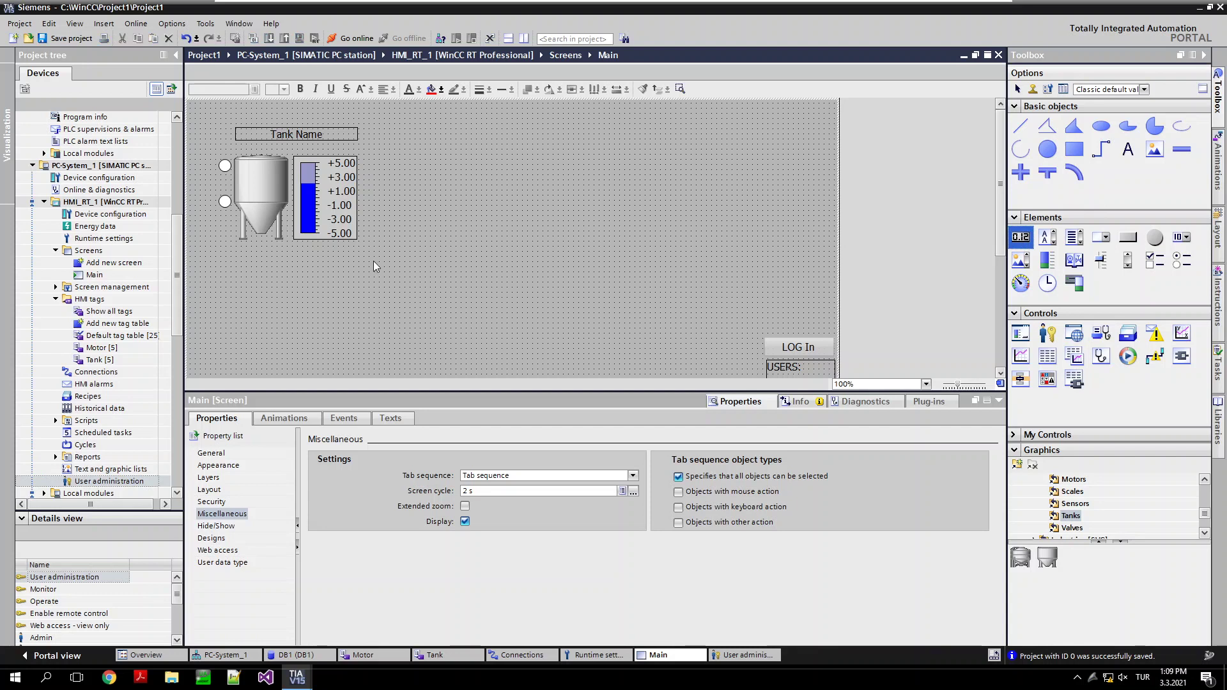
left_click(247, 247)
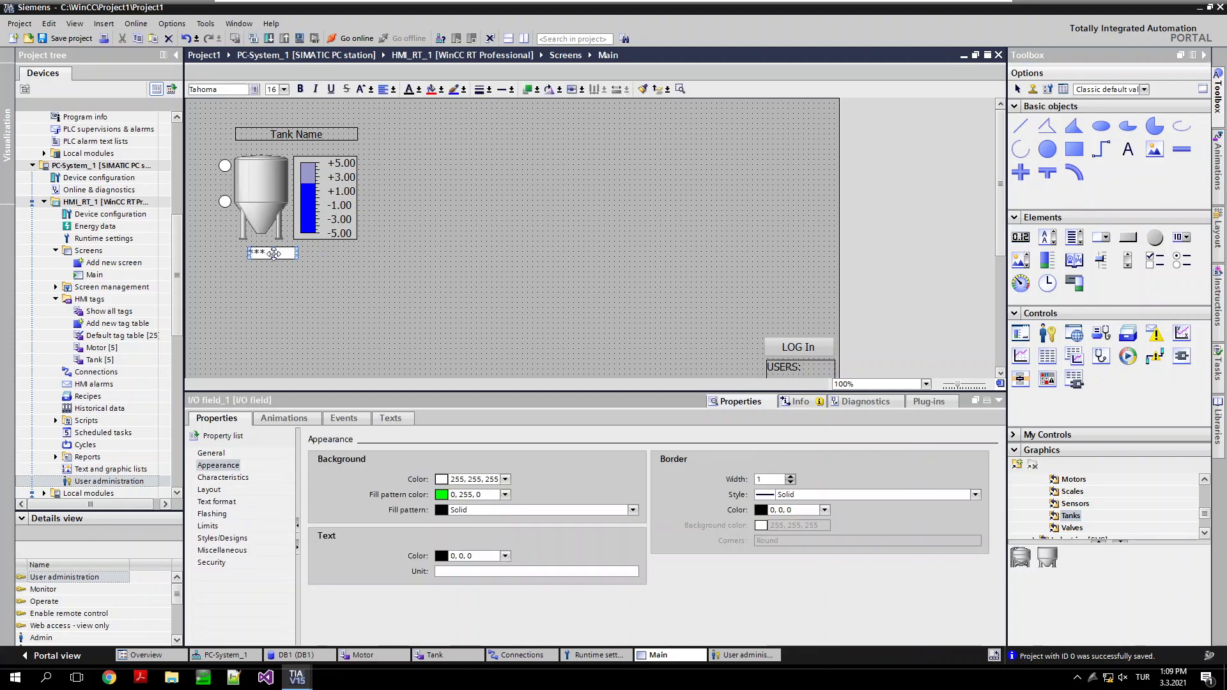
left_click_drag(272, 252, 358, 250)
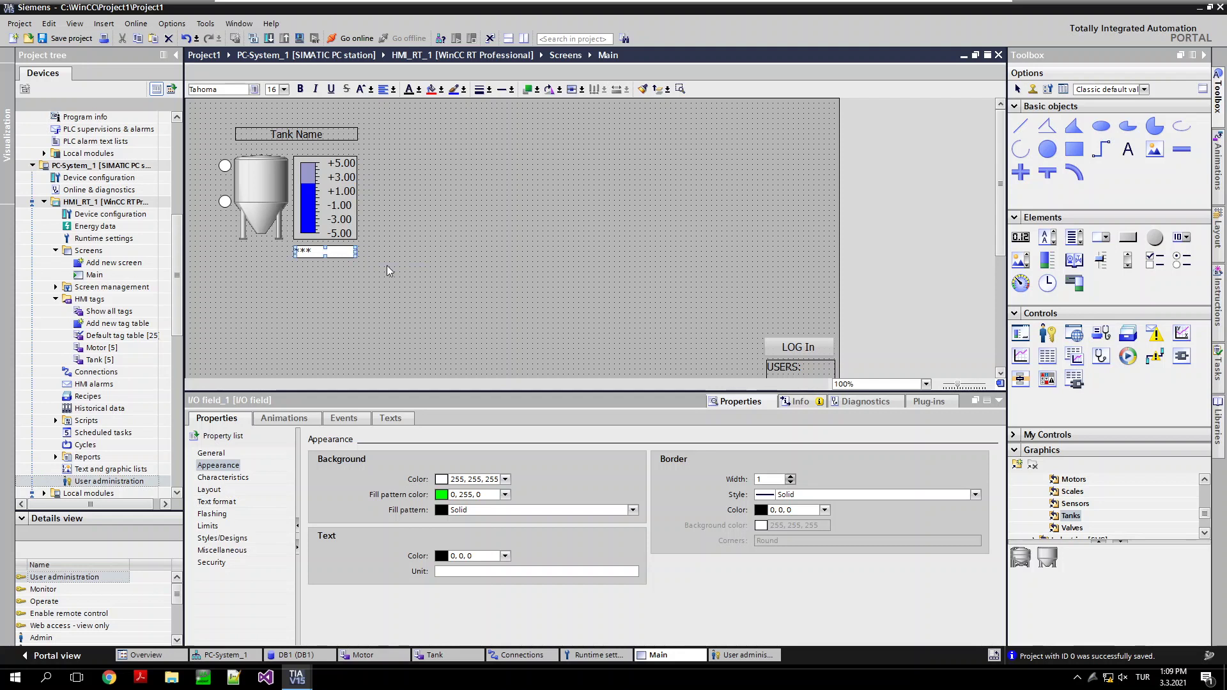
left_click(386, 266)
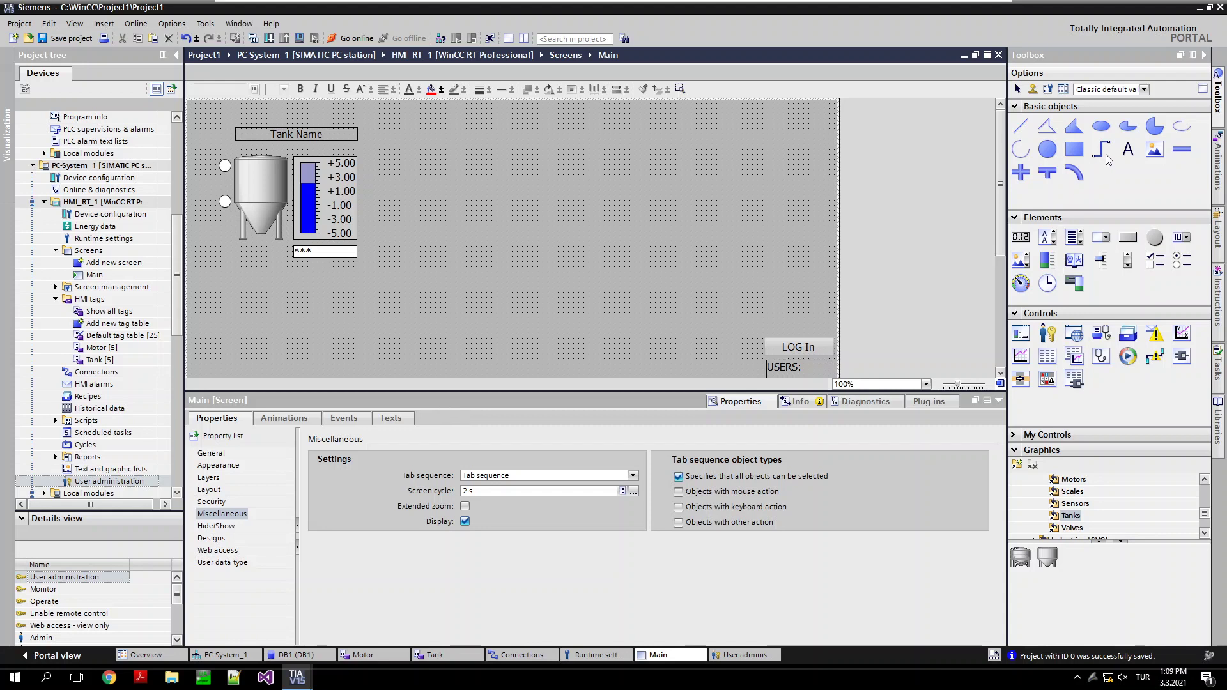
Step: Add a text field reading "Level" below the tank, beside the I/O field
left_click(257, 251)
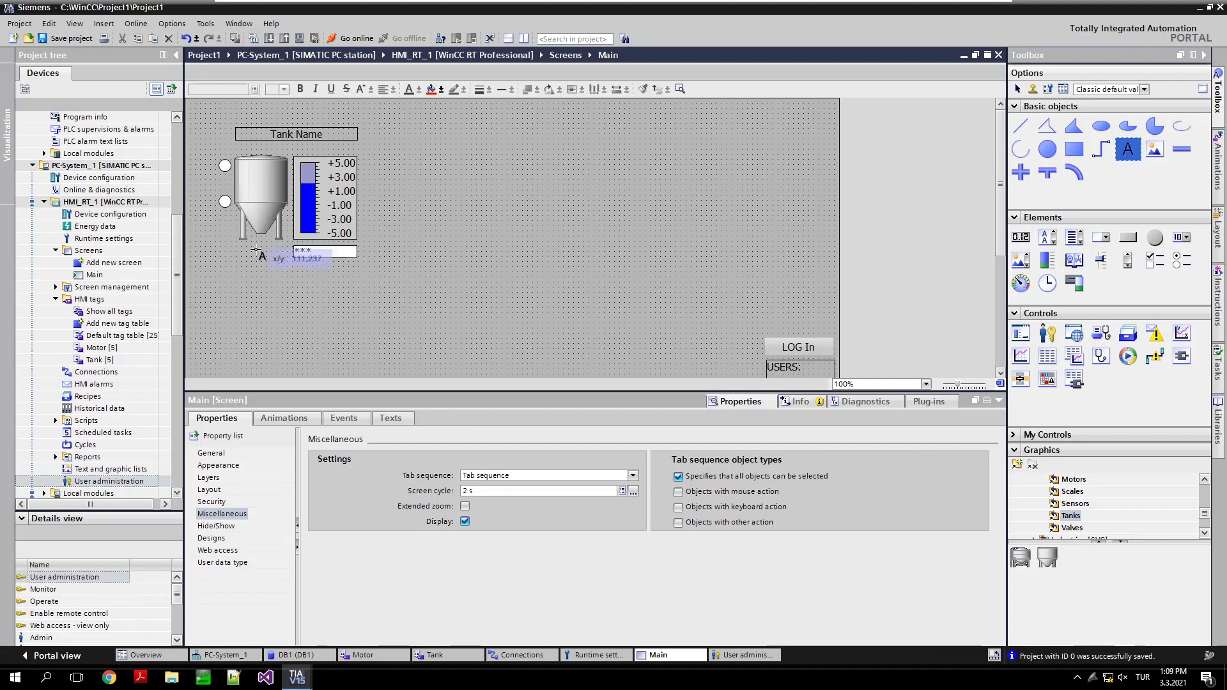
type("Level")
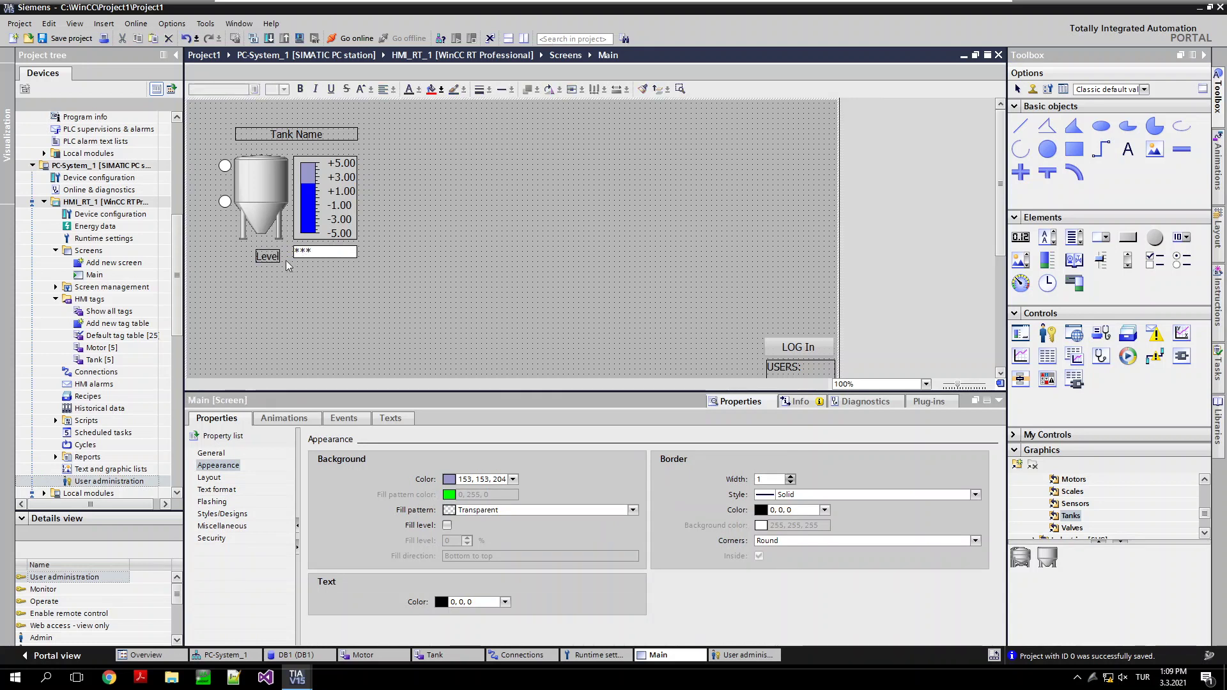
left_click(291, 265)
Step: Duplicate the "Level" text field directly below the original and change the copy's text to "Temperature"
left_click(271, 257)
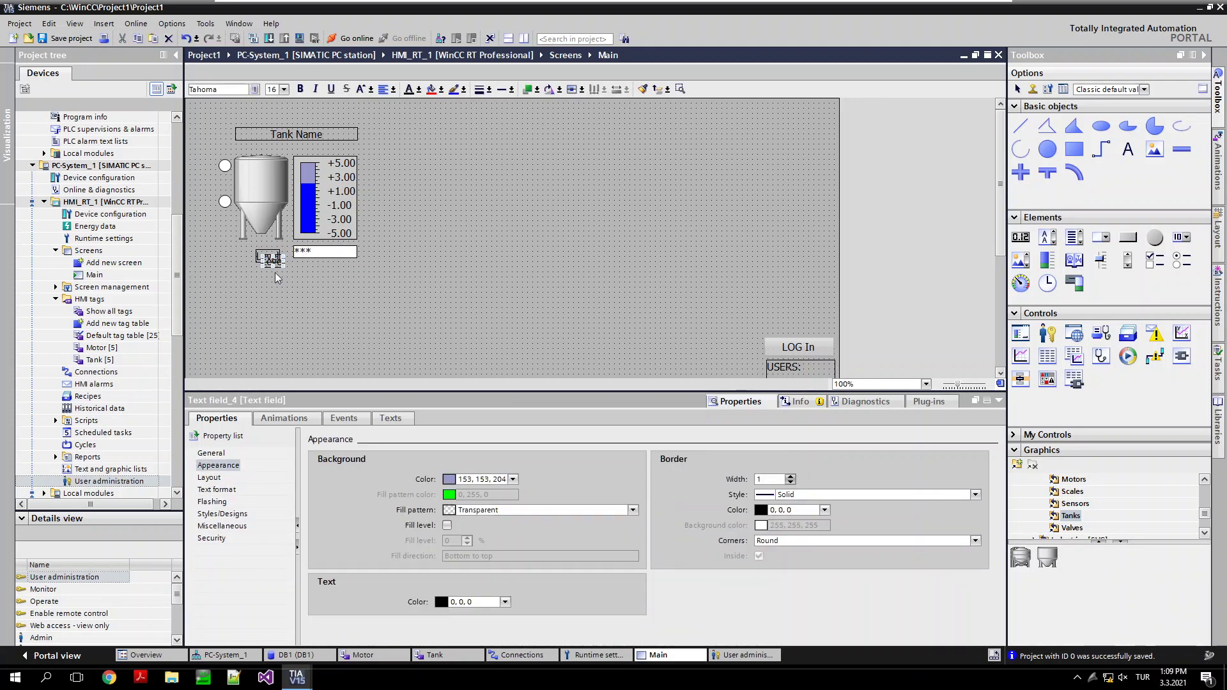
key("ctrl+c")
key("ctrl+v")
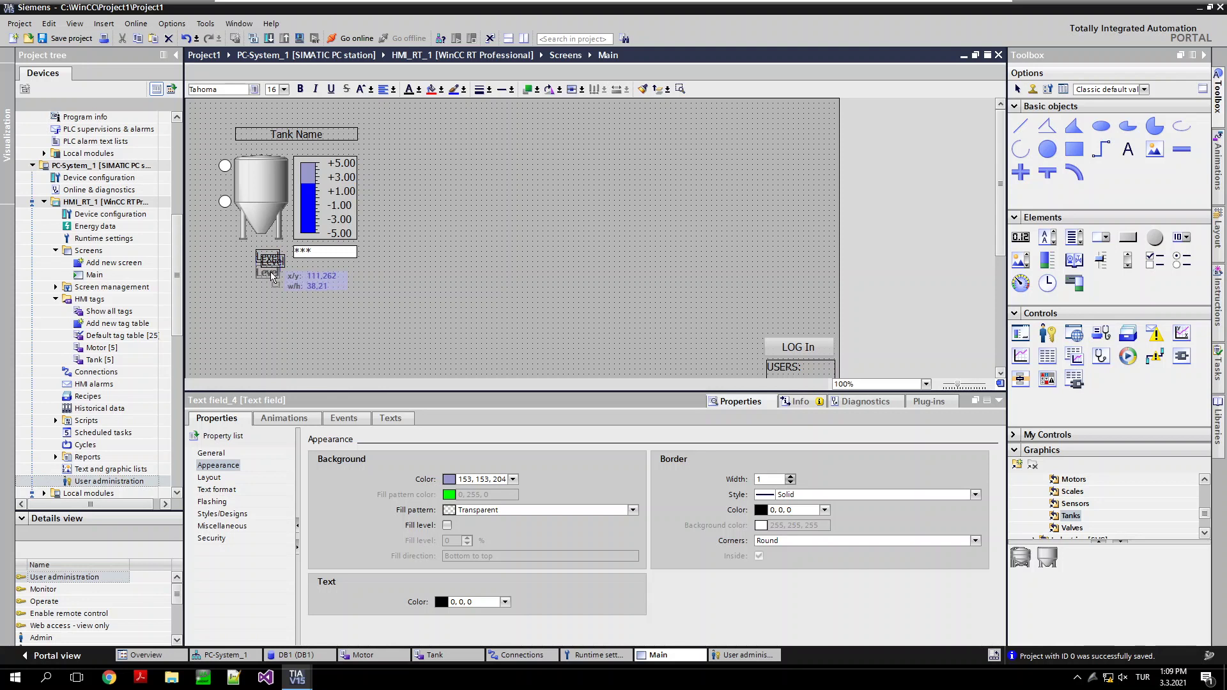
left_click(272, 273)
double_click(269, 272)
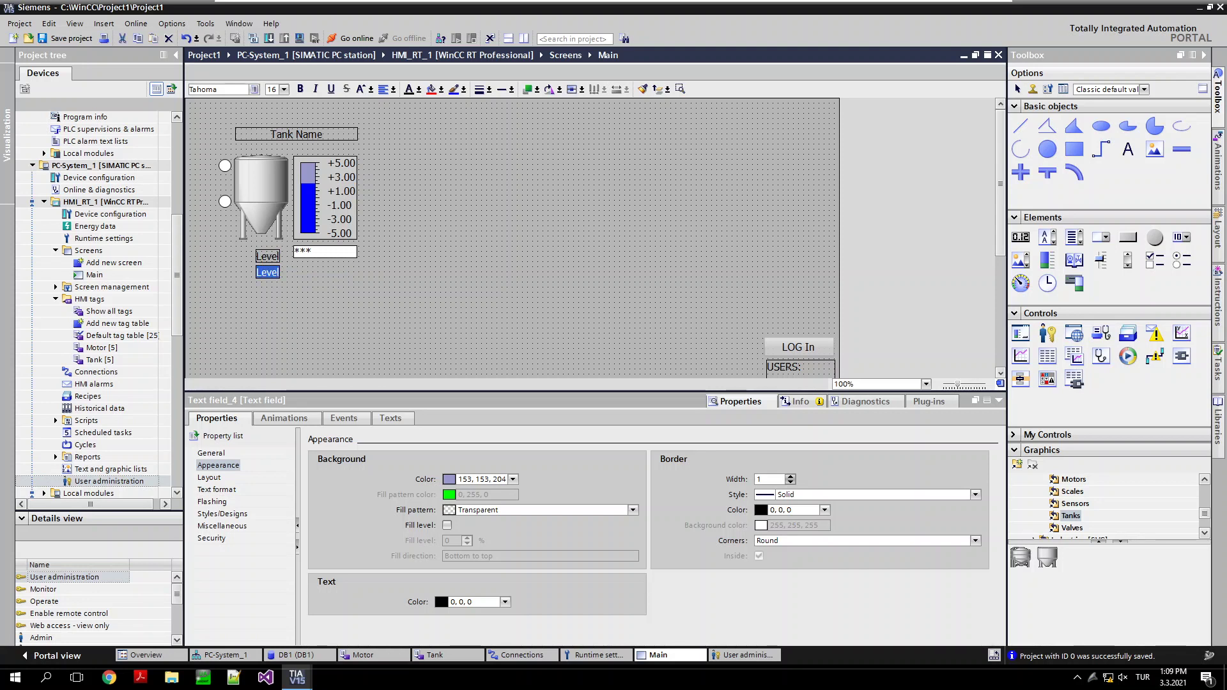
type("Temperature")
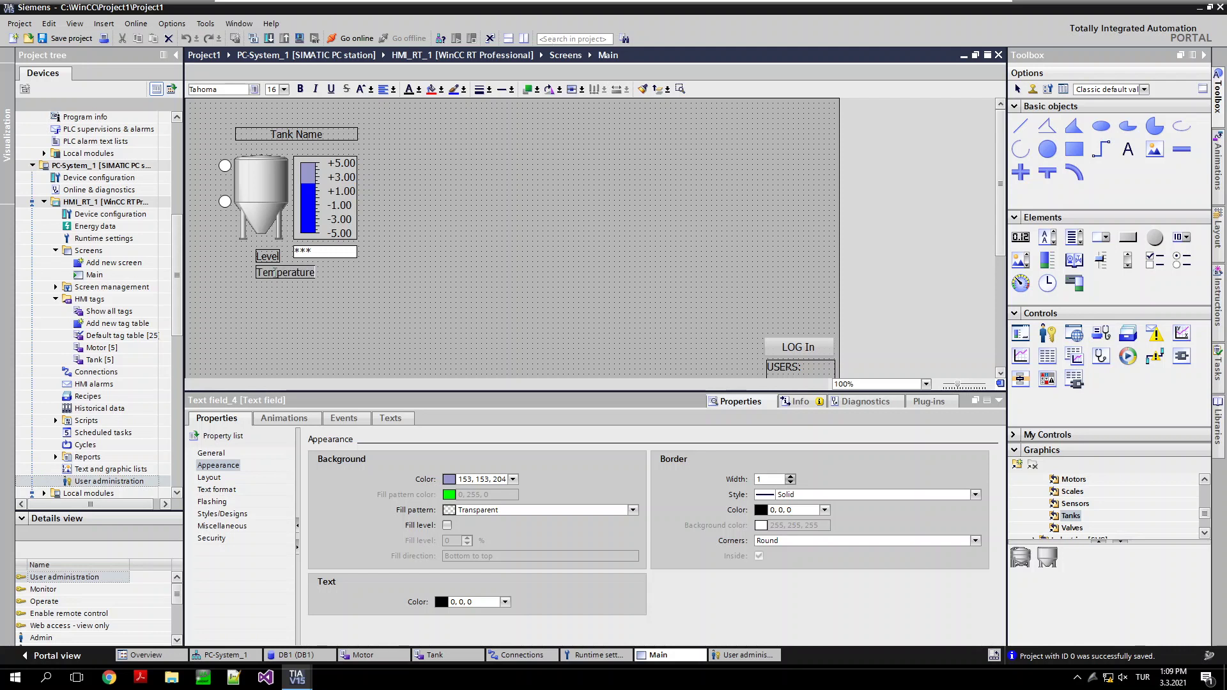
left_click(285, 300)
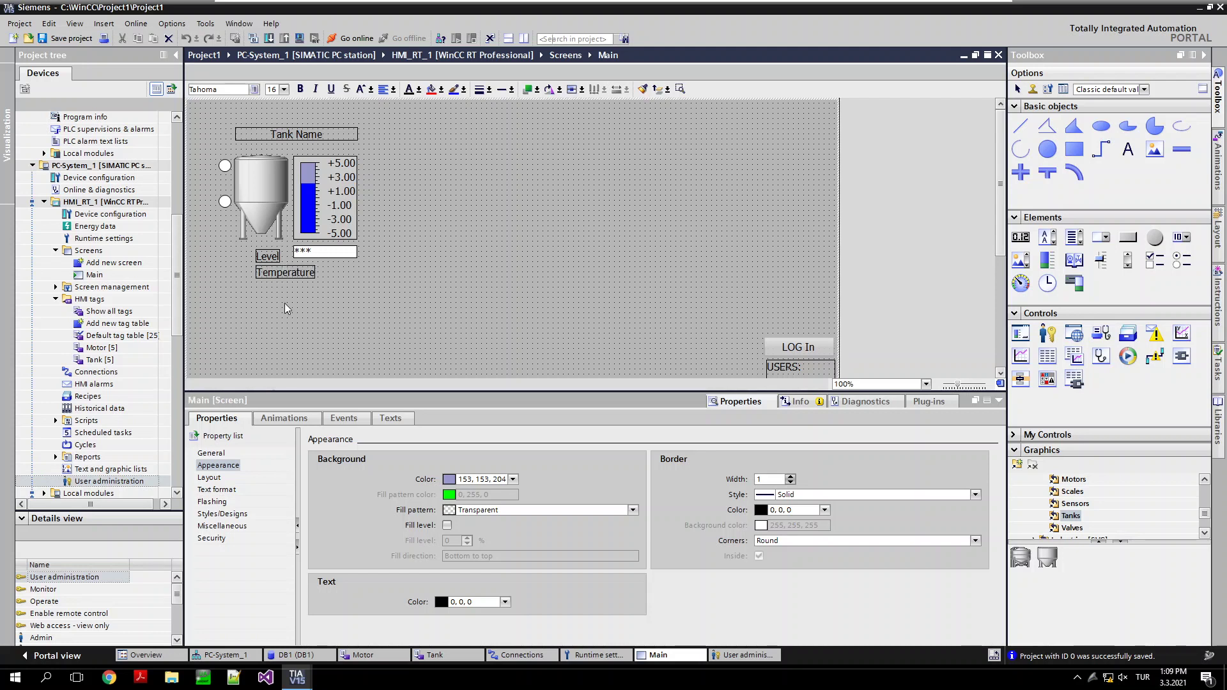
Step: Move the I/O field below the bar slightly down so it lines up with the "Level" label
left_click(334, 256)
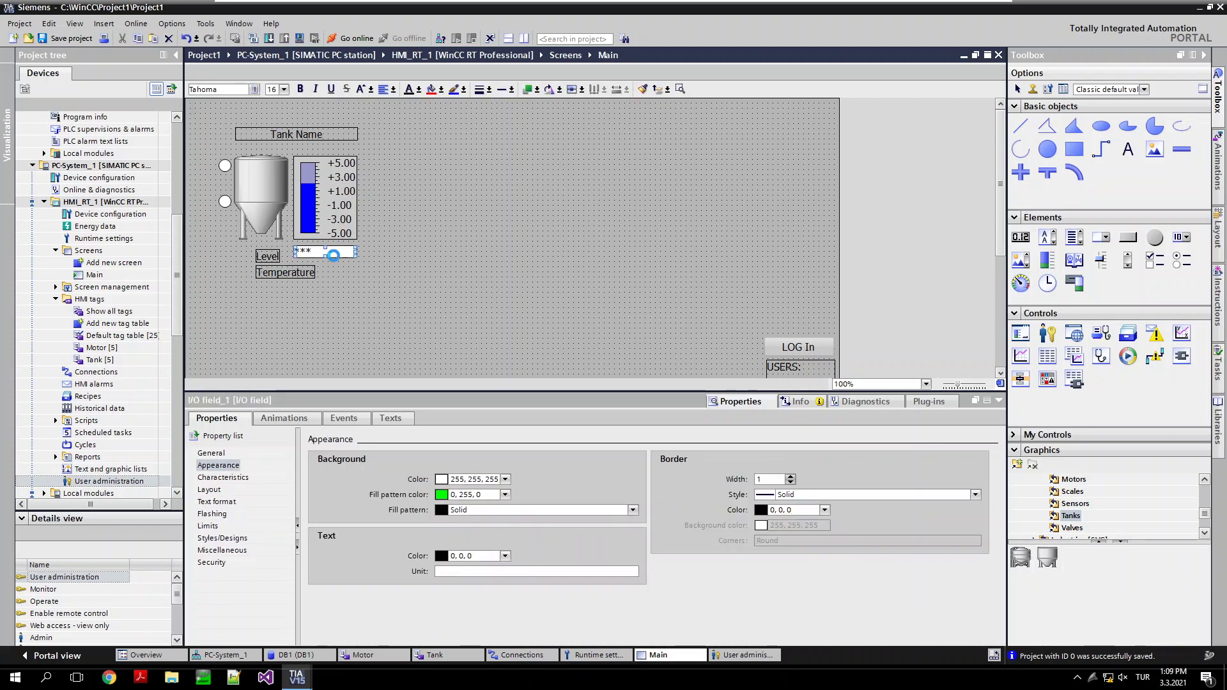
mouse_move(333, 255)
left_mouse_down()
mouse_move(339, 280)
mouse_move(301, 272)
mouse_move(334, 265)
left_mouse_up()
left_click(407, 263)
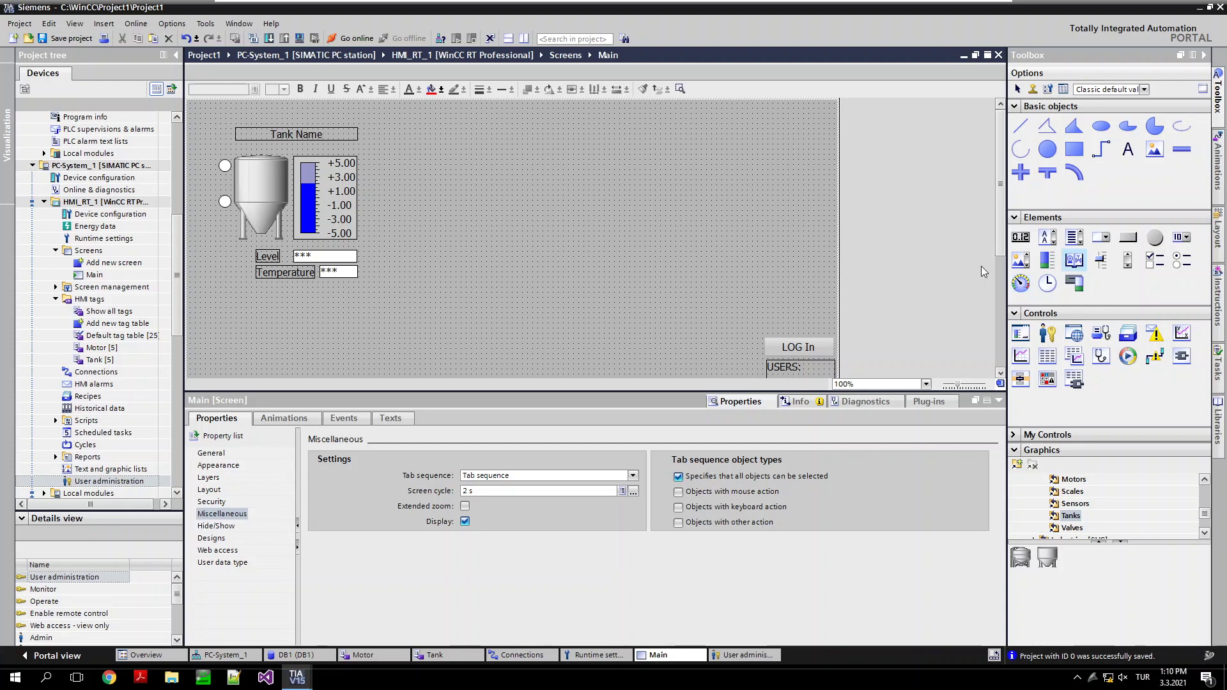
Step: Place the pump symbol from the symbol library below the Temperature label and shrink it to about the tank's width
left_click_drag(214, 311, 254, 310)
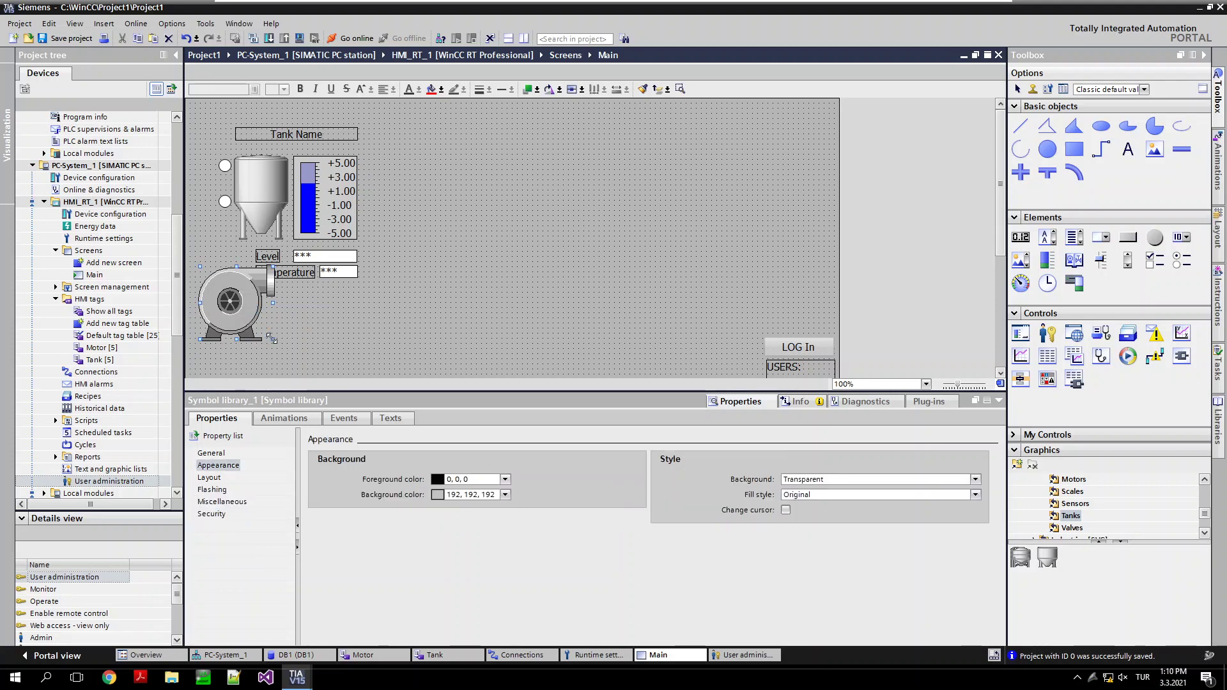
left_click_drag(272, 339, 254, 320)
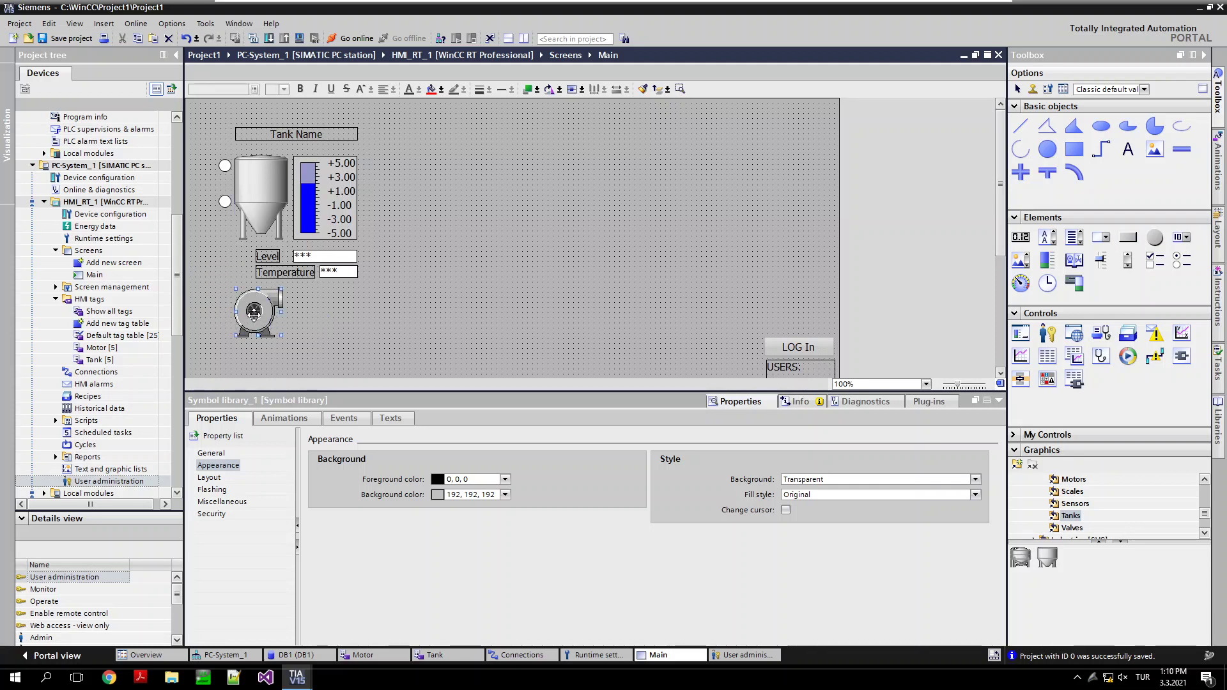
left_click(317, 321)
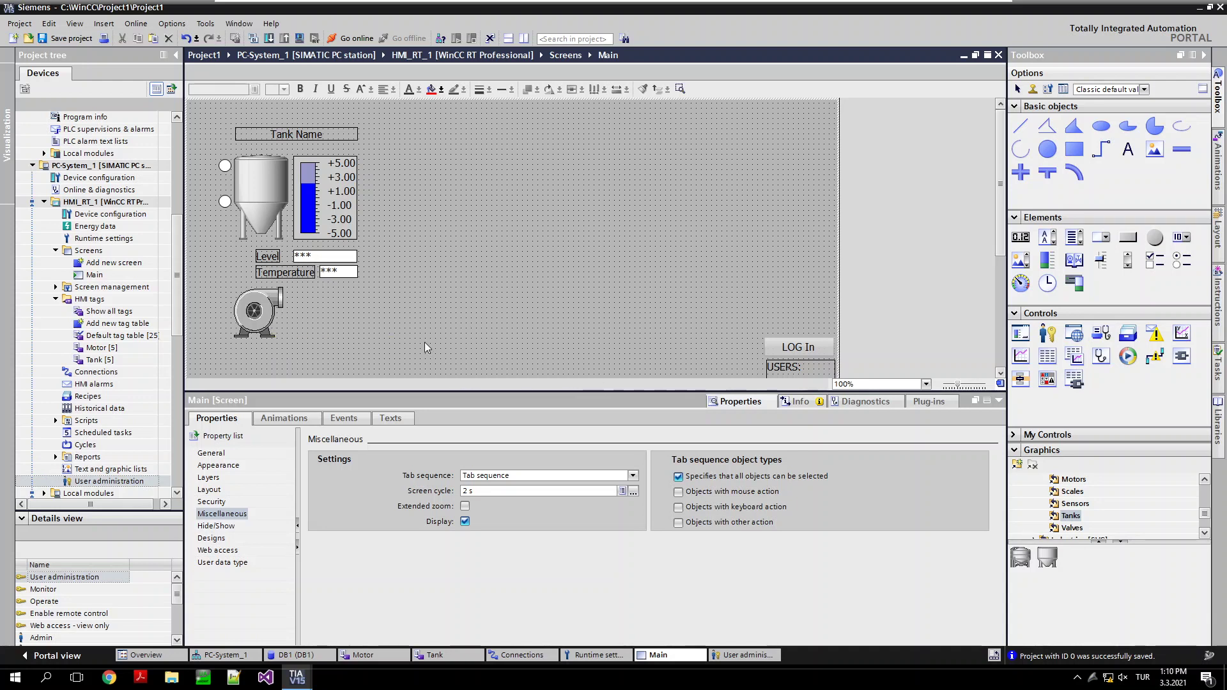
Step: Save the project and start creating a faceplate from all the tank display objects, including the pump symbol
key("ctrl+s")
left_click_drag(396, 354, 195, 109)
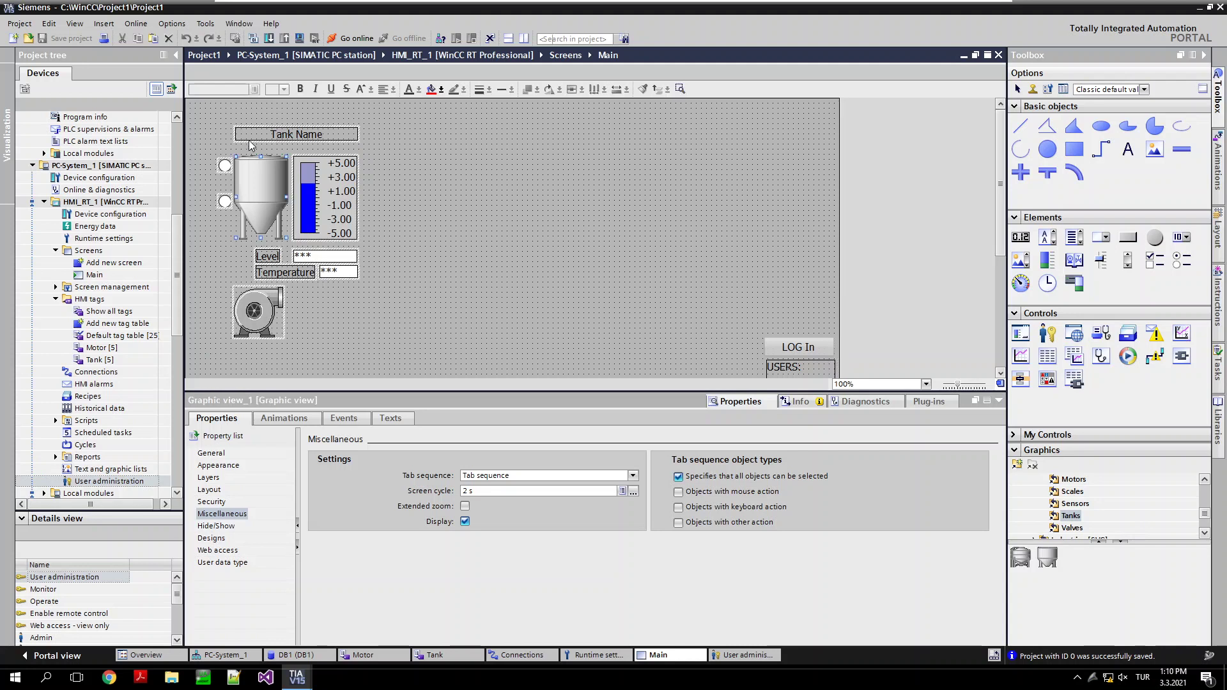
right_click(317, 176)
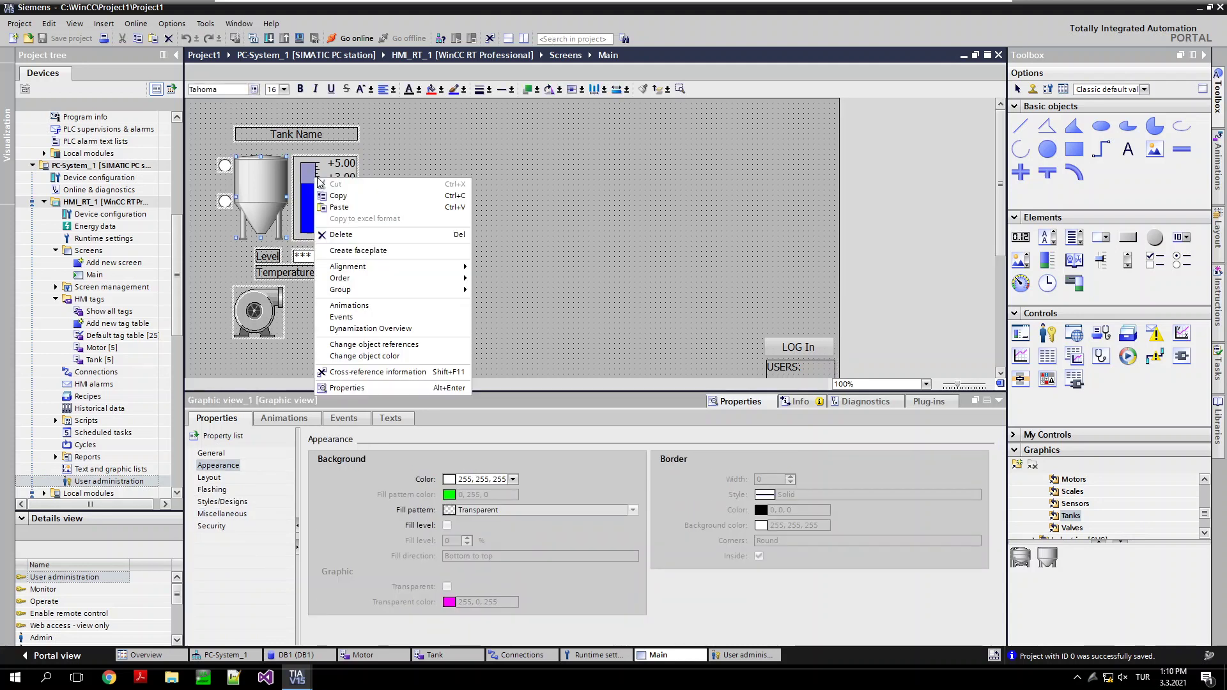
left_click(378, 251)
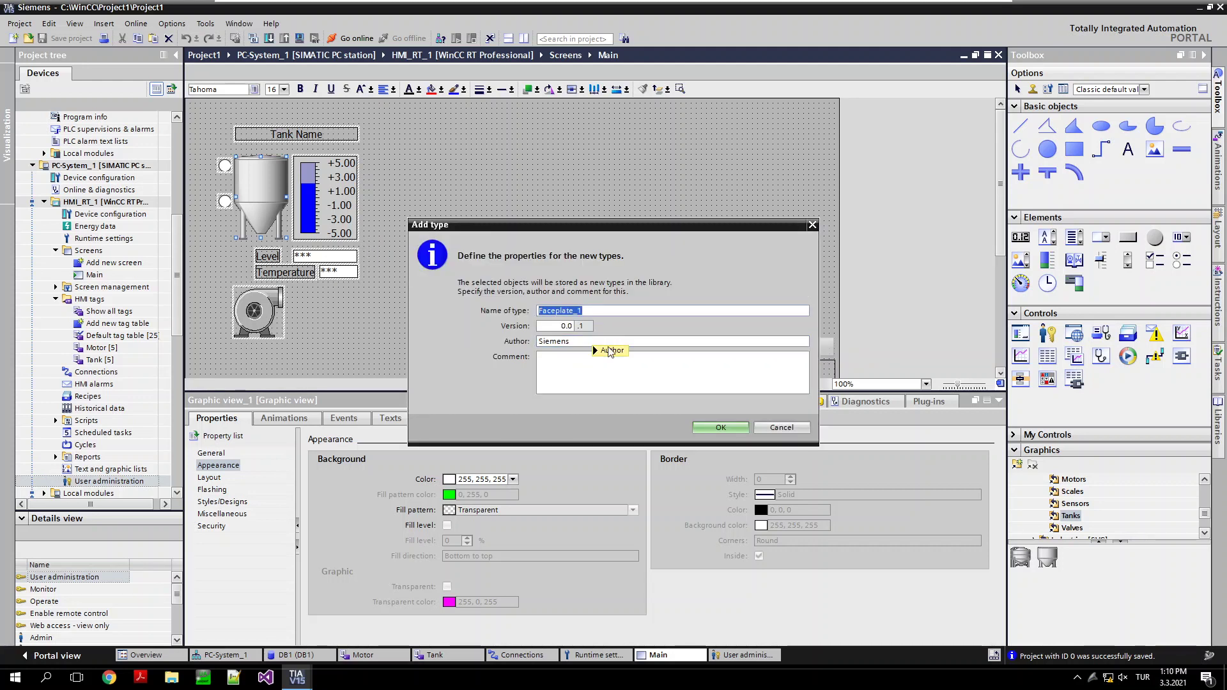
Step: Name the new faceplate type "TankFF" and confirm its creation
left_click(579, 310)
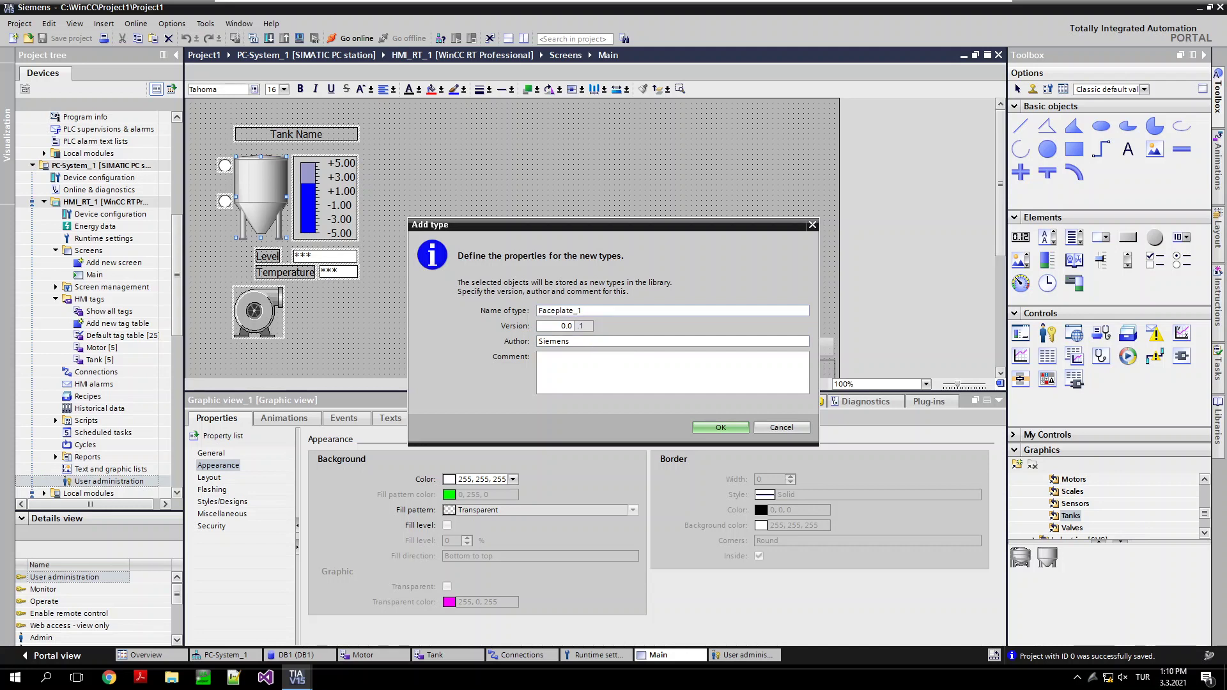
left_click_drag(574, 310, 535, 312)
type("Tank")
type("F")
type("F")
key("Return")
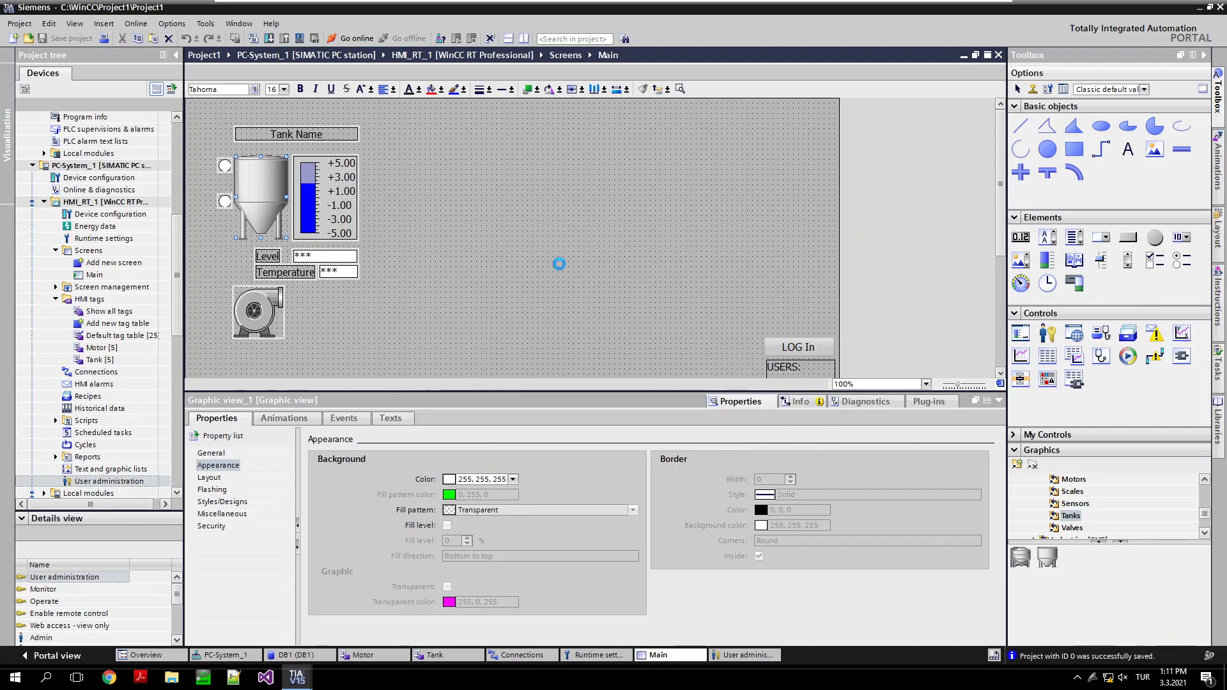